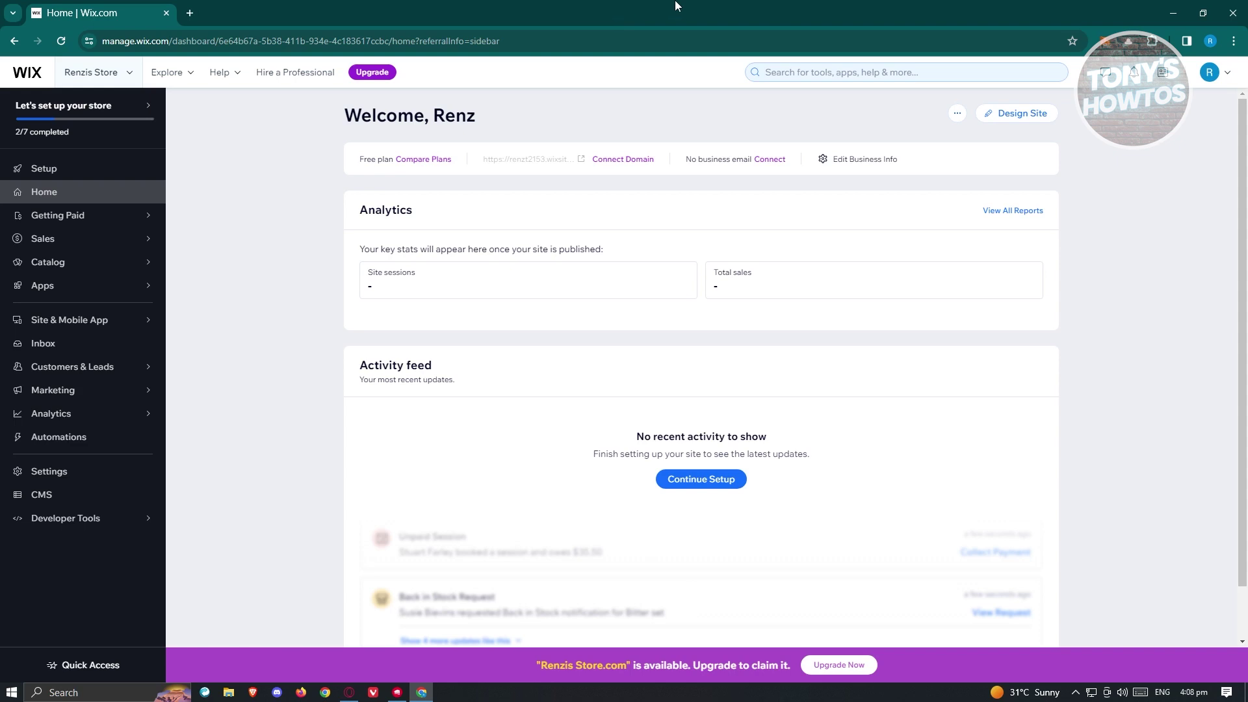
- Start a new Loyalty Program under Customers & Leads and select its default name 'Loyalty'
click(95, 371)
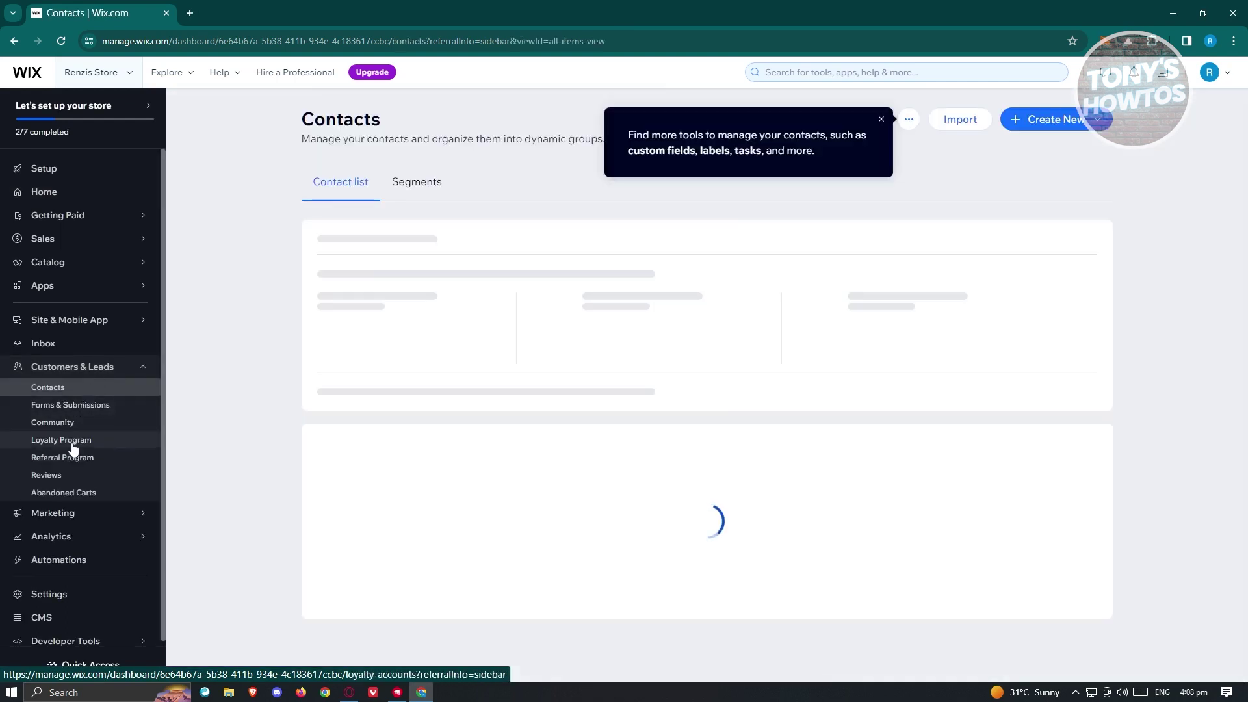
click(73, 447)
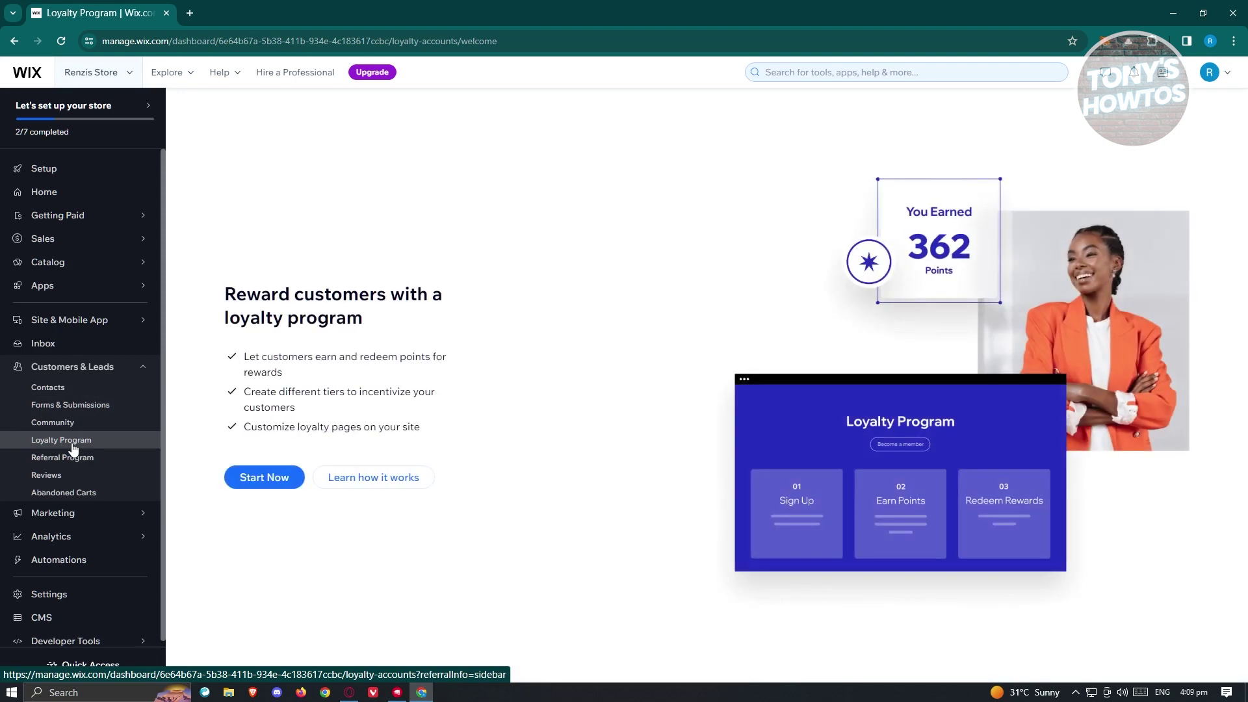
click(286, 480)
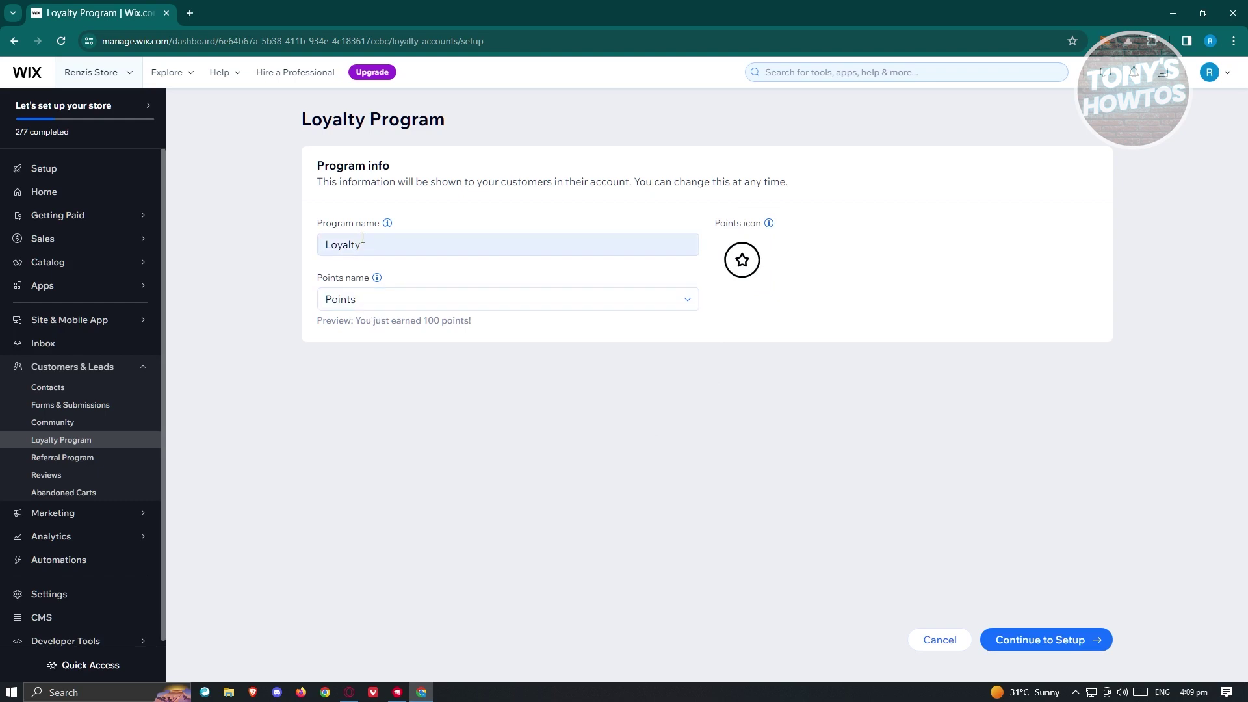
double_click(380, 248)
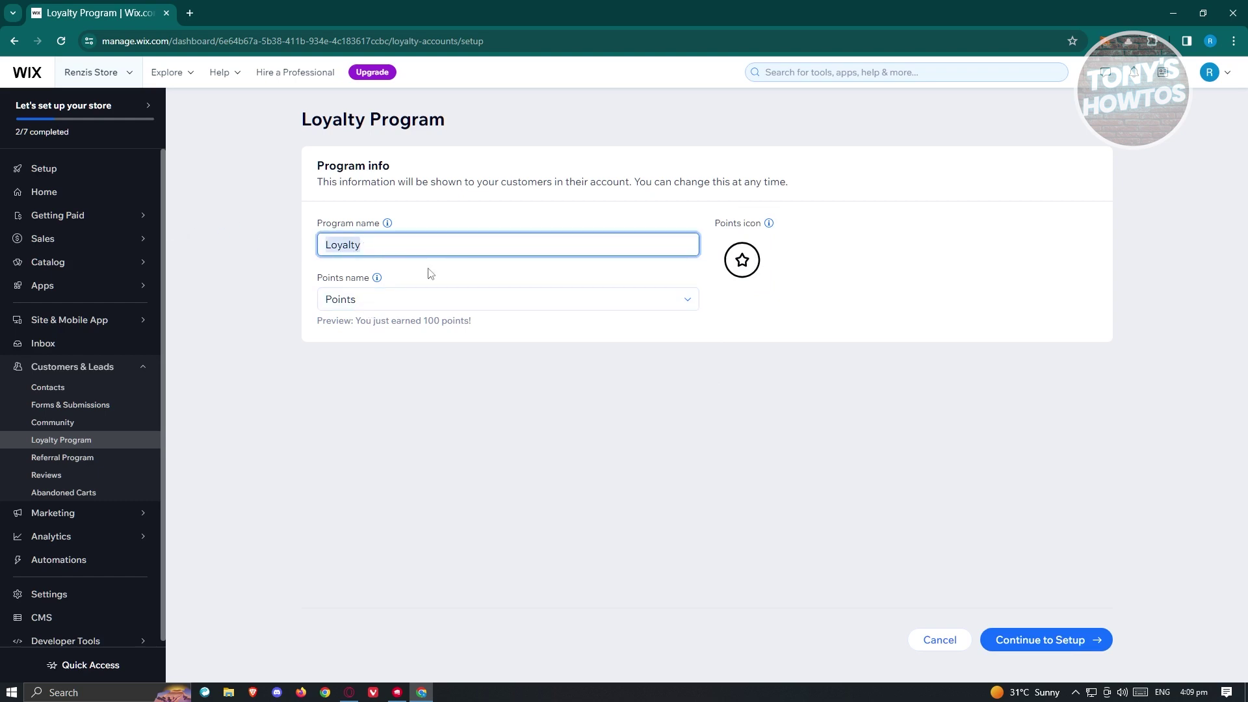
- Keep the program name 'Loyalty' and the points name 'Points'
click(386, 308)
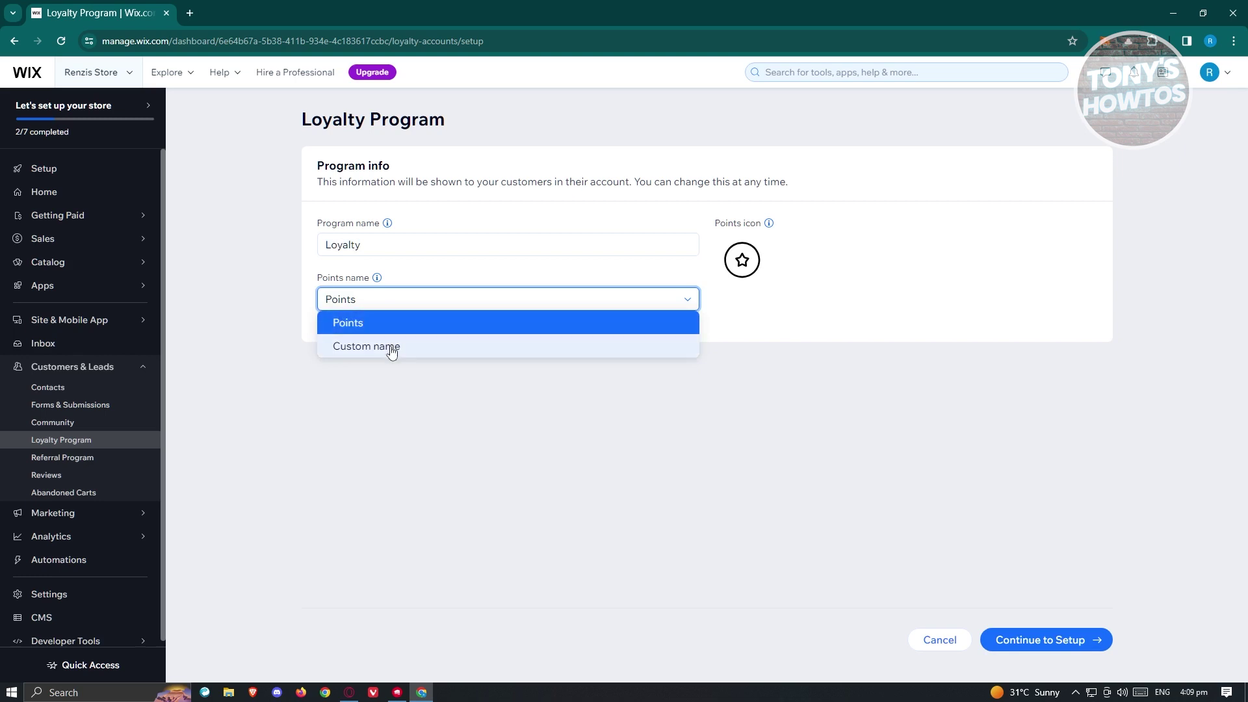
drag(423, 420, 427, 324)
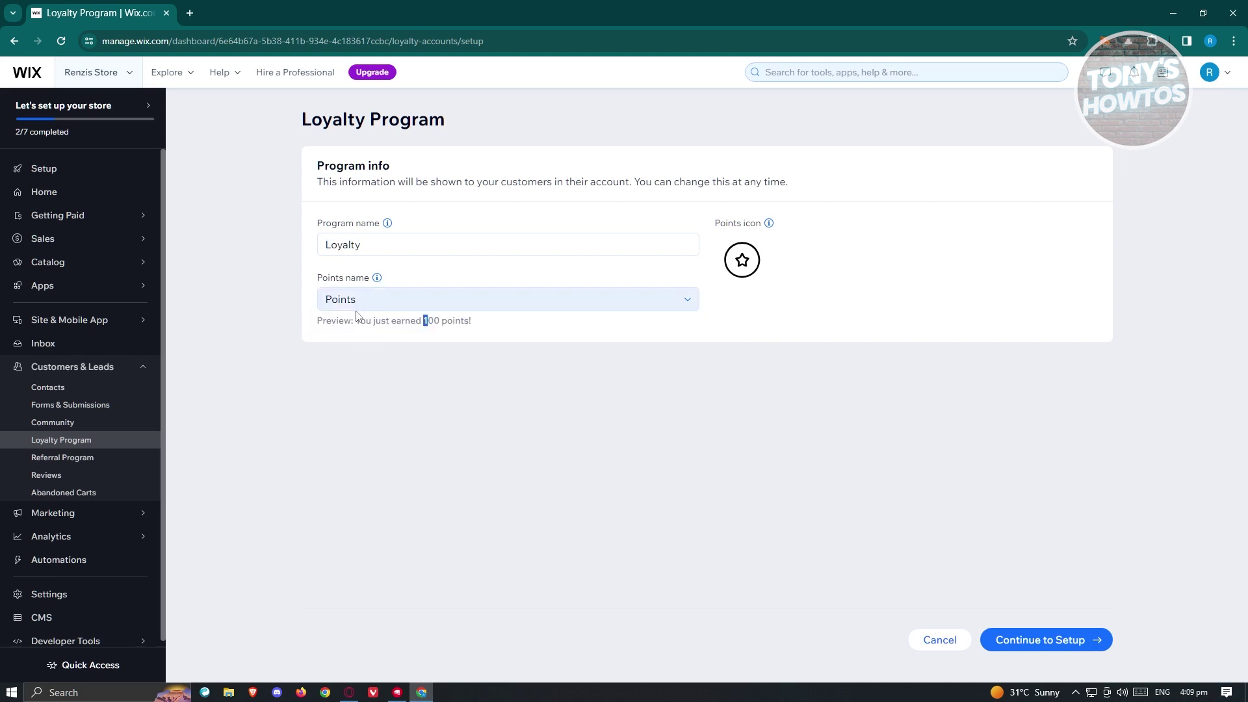
double_click(370, 241)
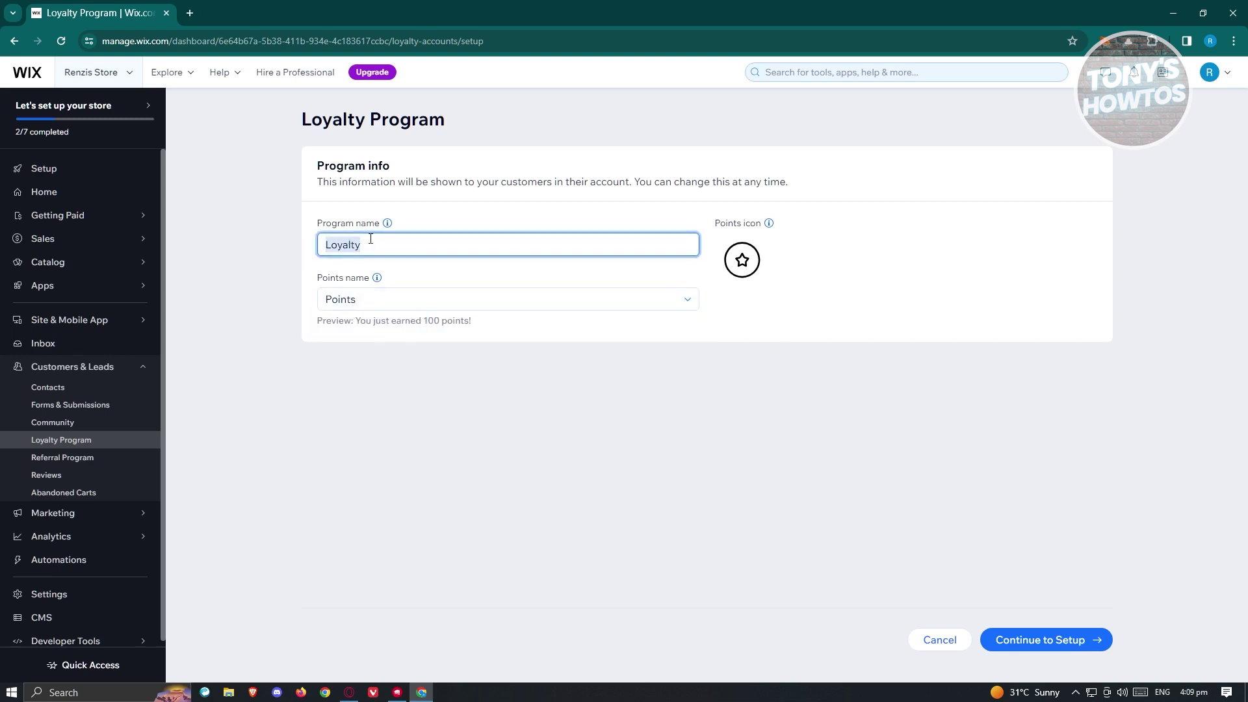
click(397, 241)
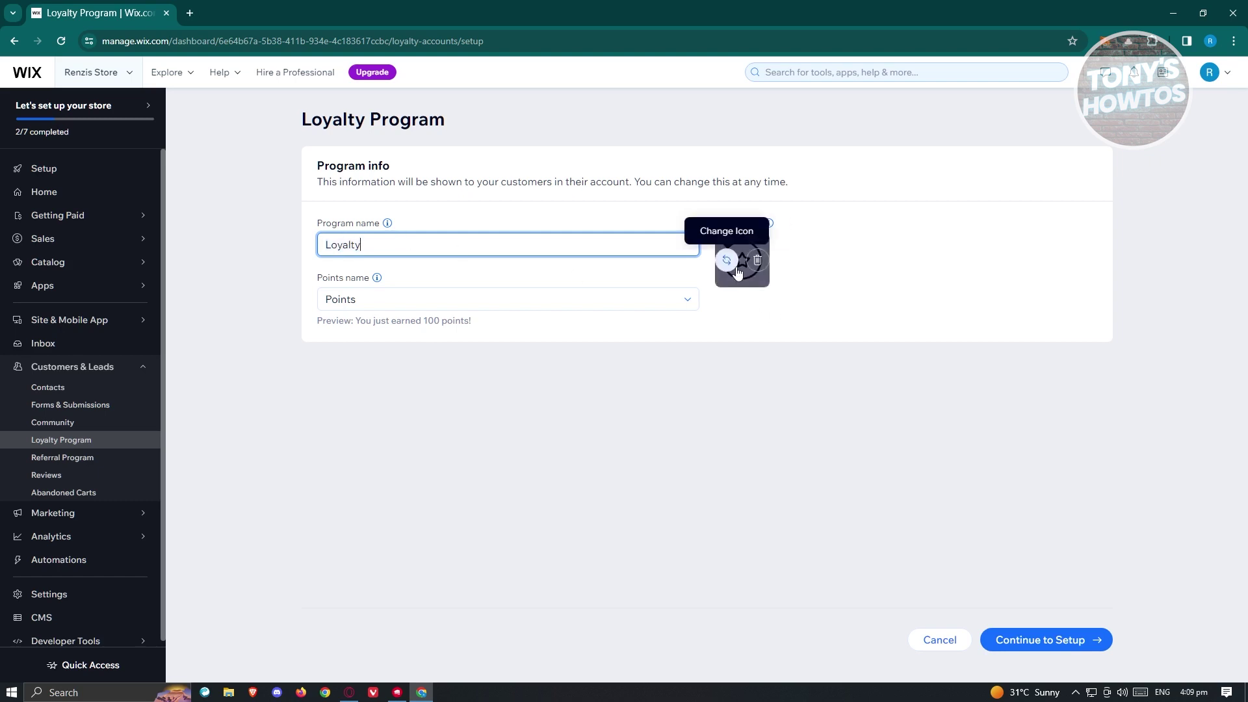
mouse_move(751, 263)
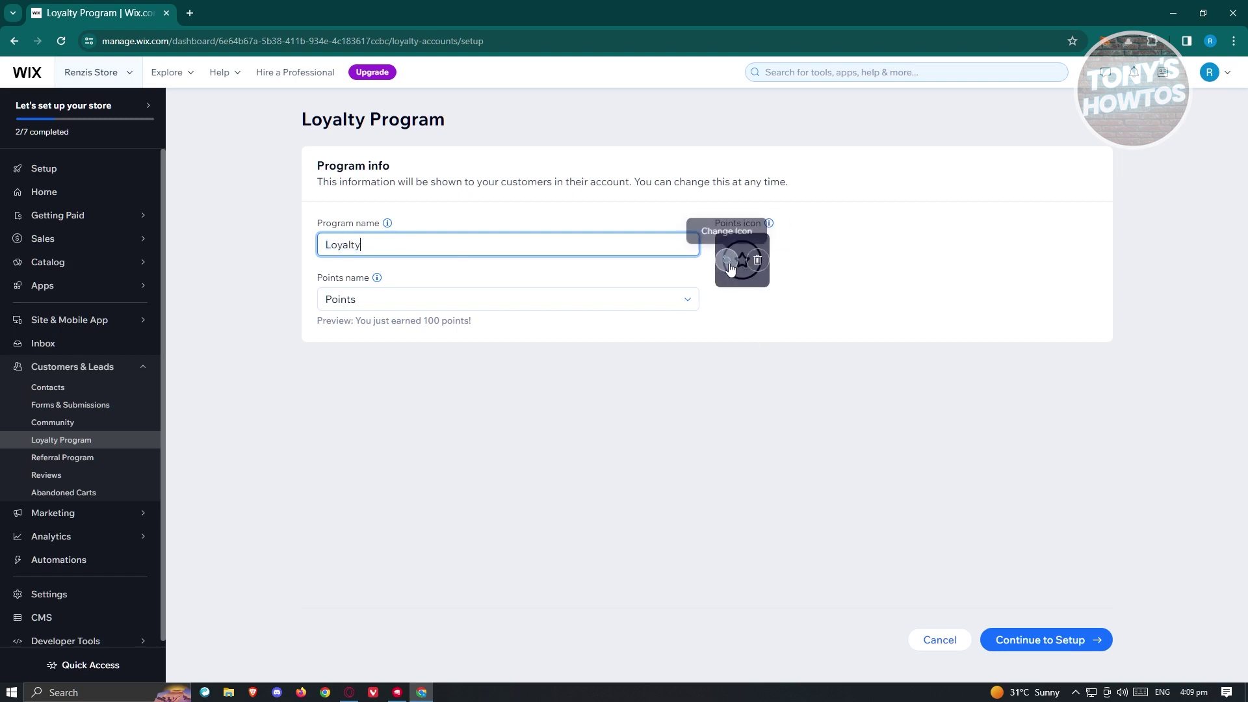
click(727, 264)
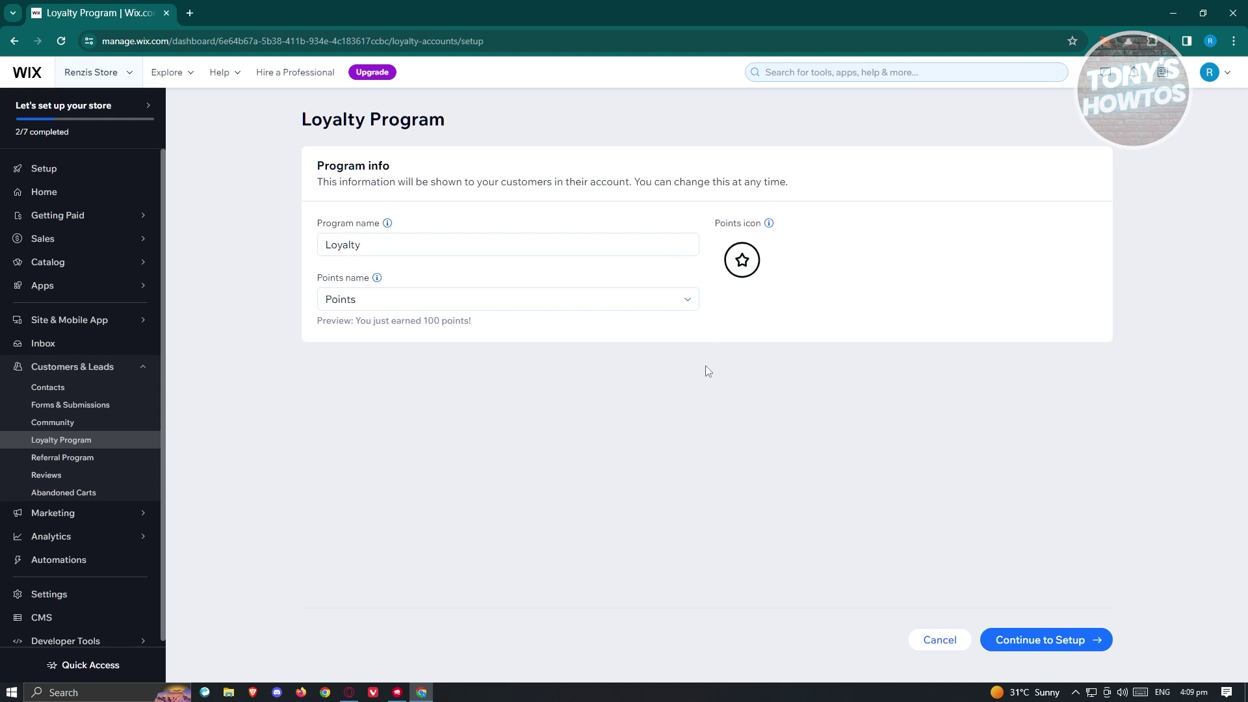
- Leave the star points icon unchanged and continue to setup
click(742, 262)
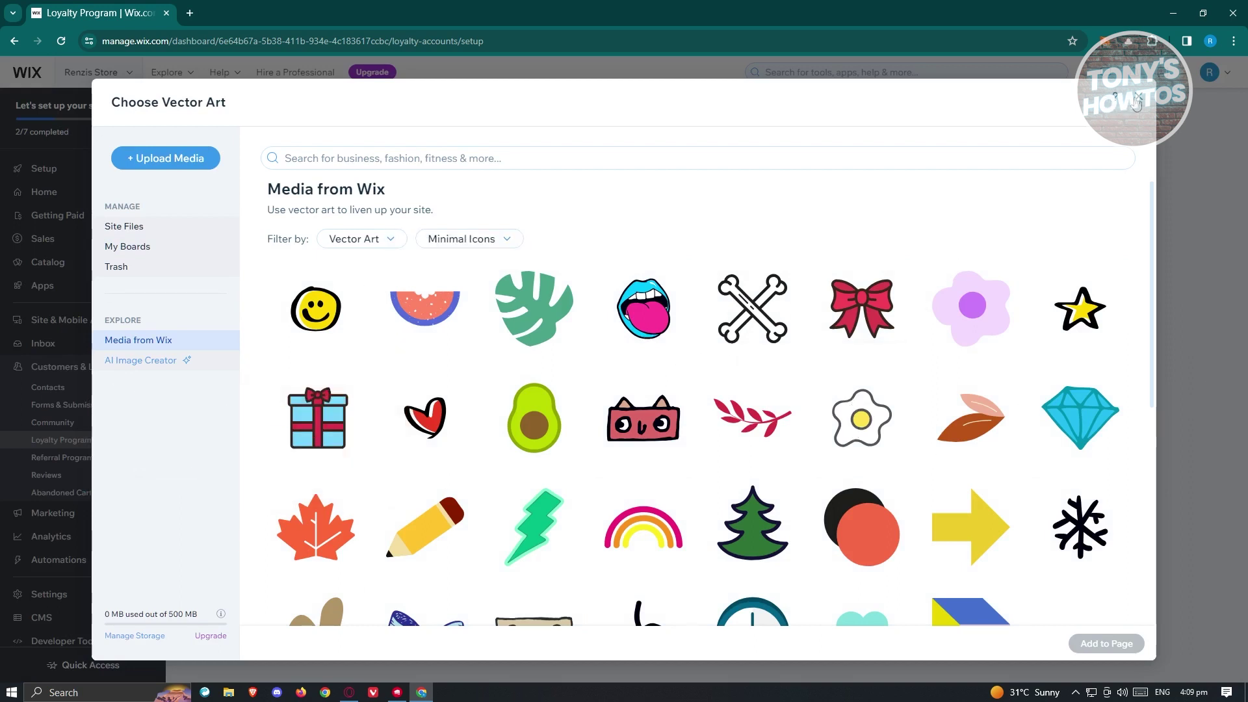
click(1136, 99)
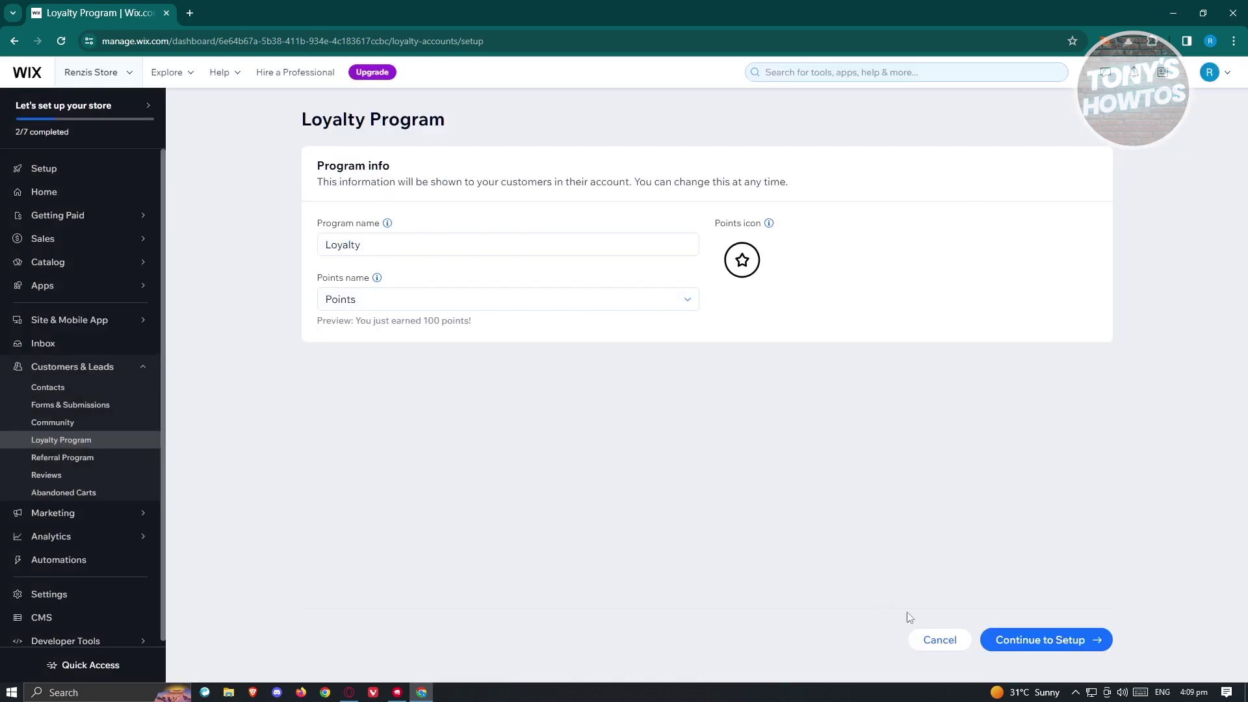
click(1015, 646)
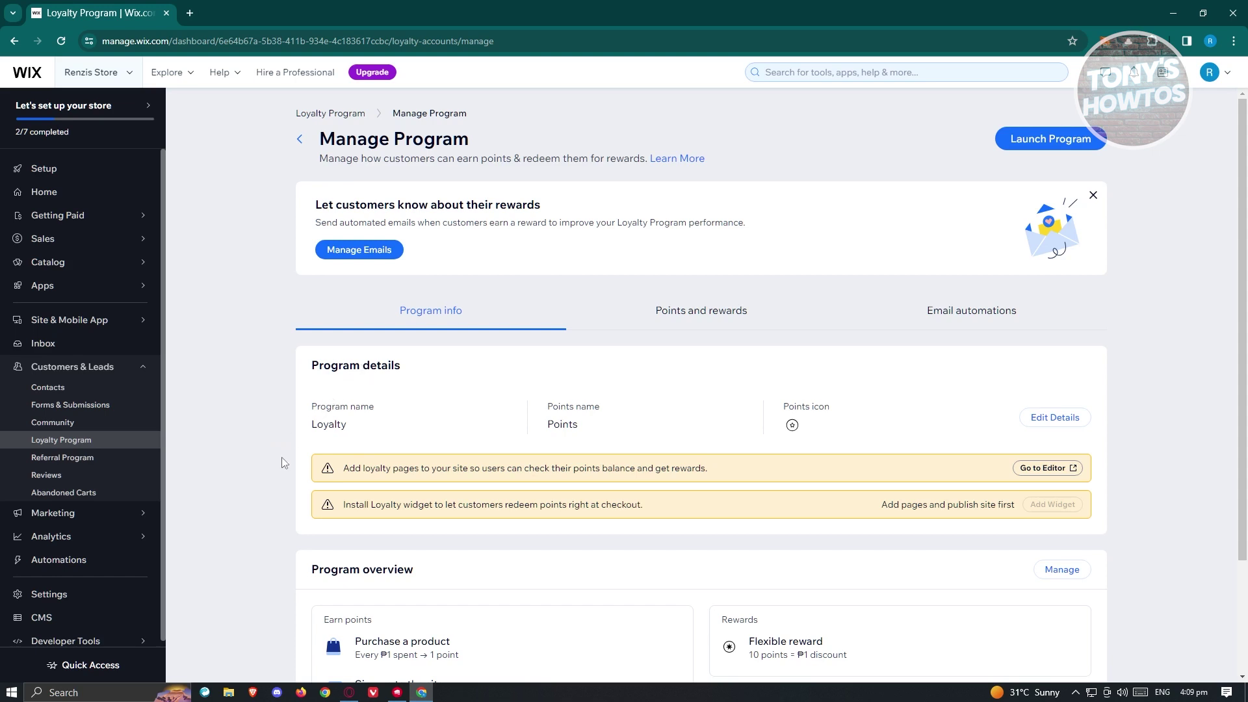
- Review the Loyalty program's details (Points, star icon) and close them without changes
scroll(282, 459, down, 2)
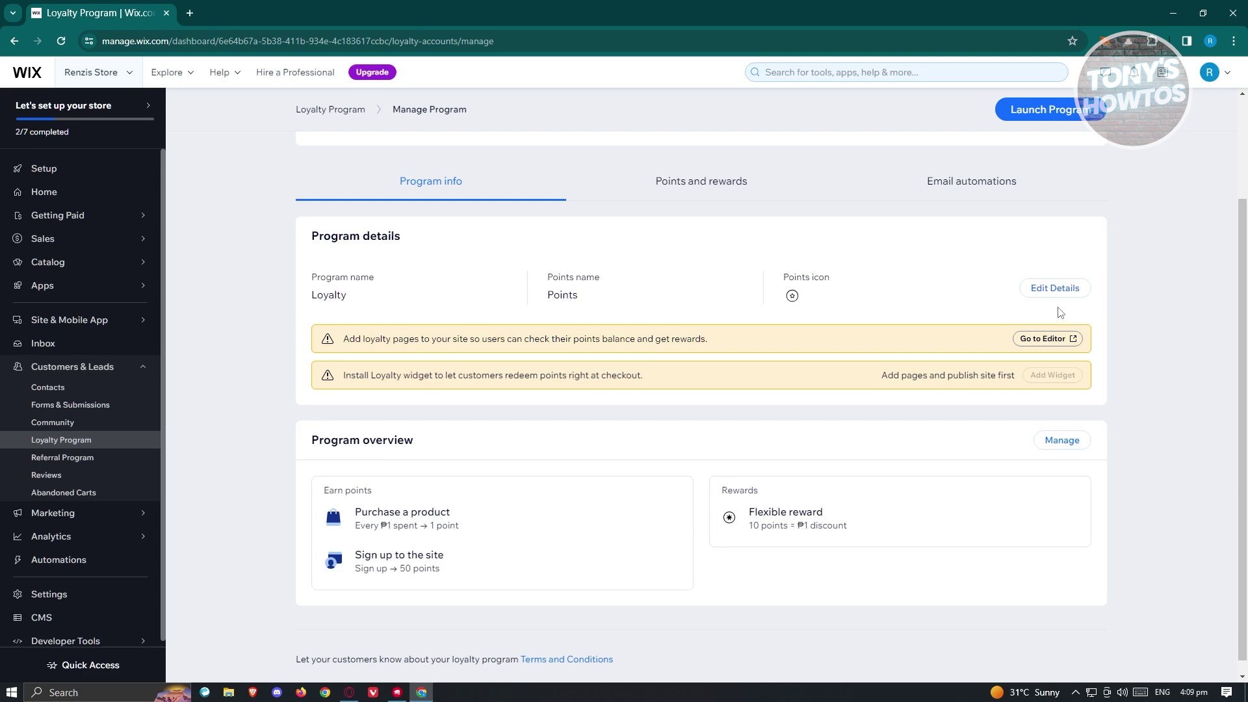
click(1061, 288)
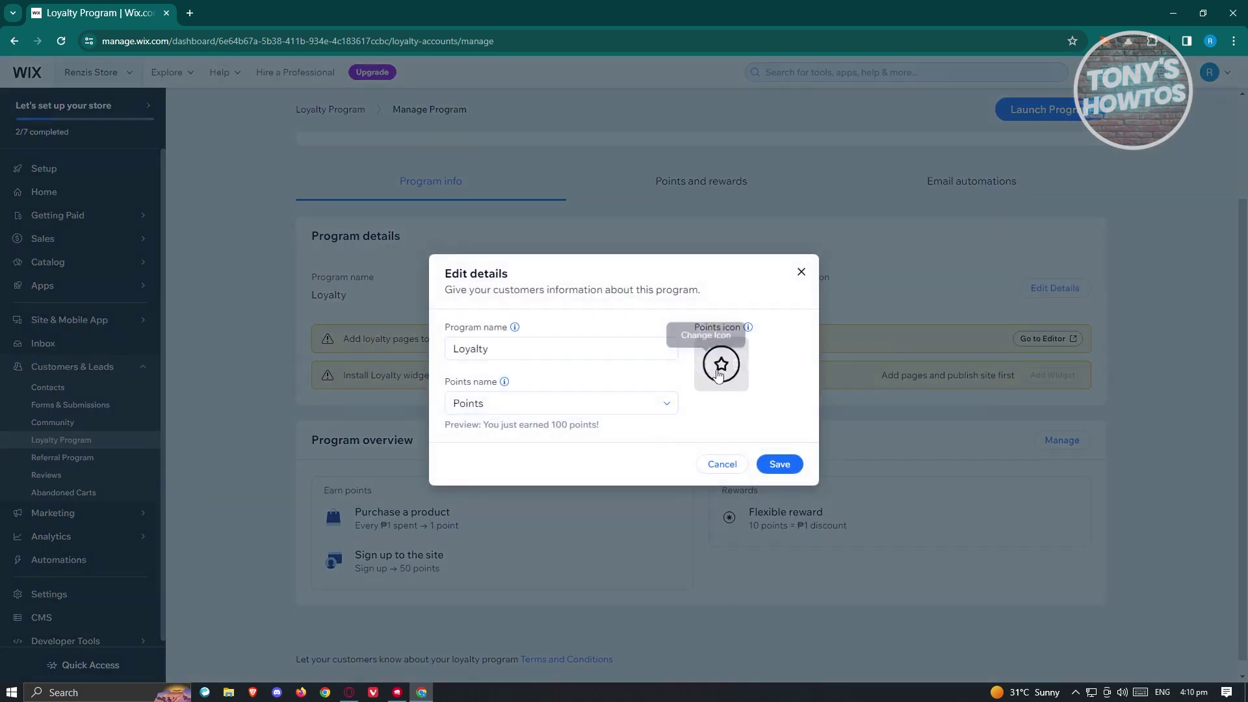
click(801, 272)
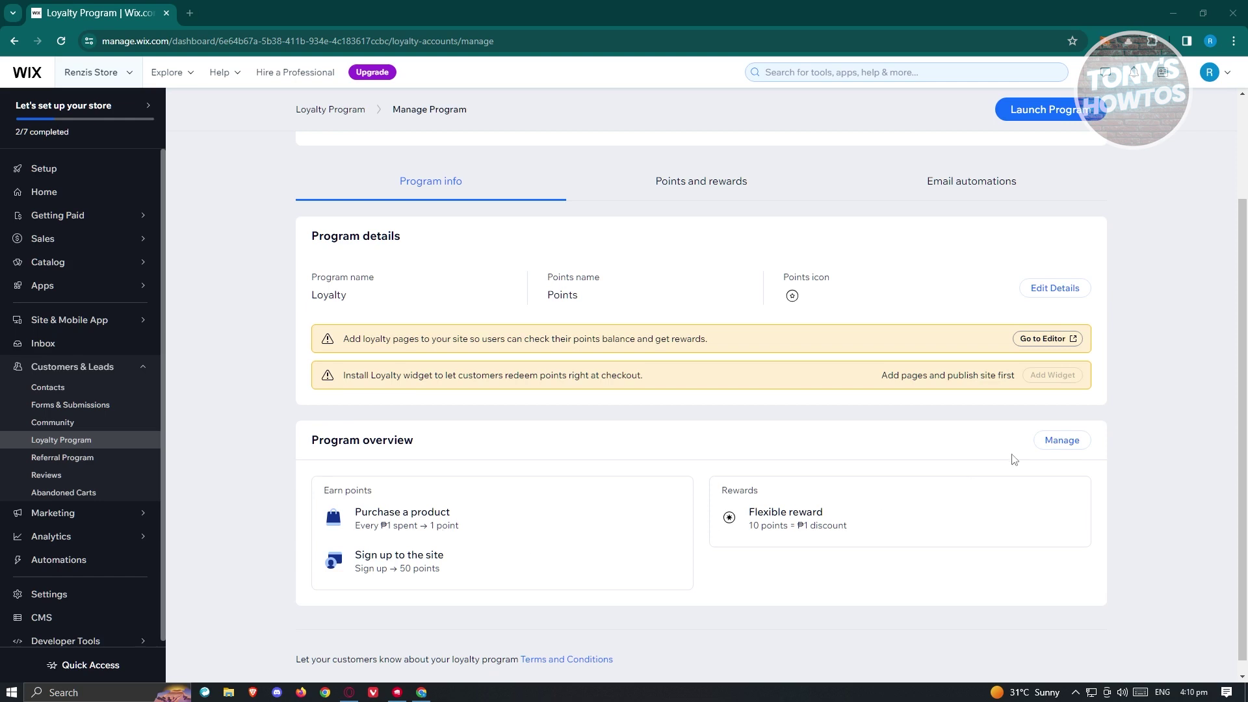
- Review the Purchase a product and Sign up earning rules in Points and rewards without saving changes
click(1064, 441)
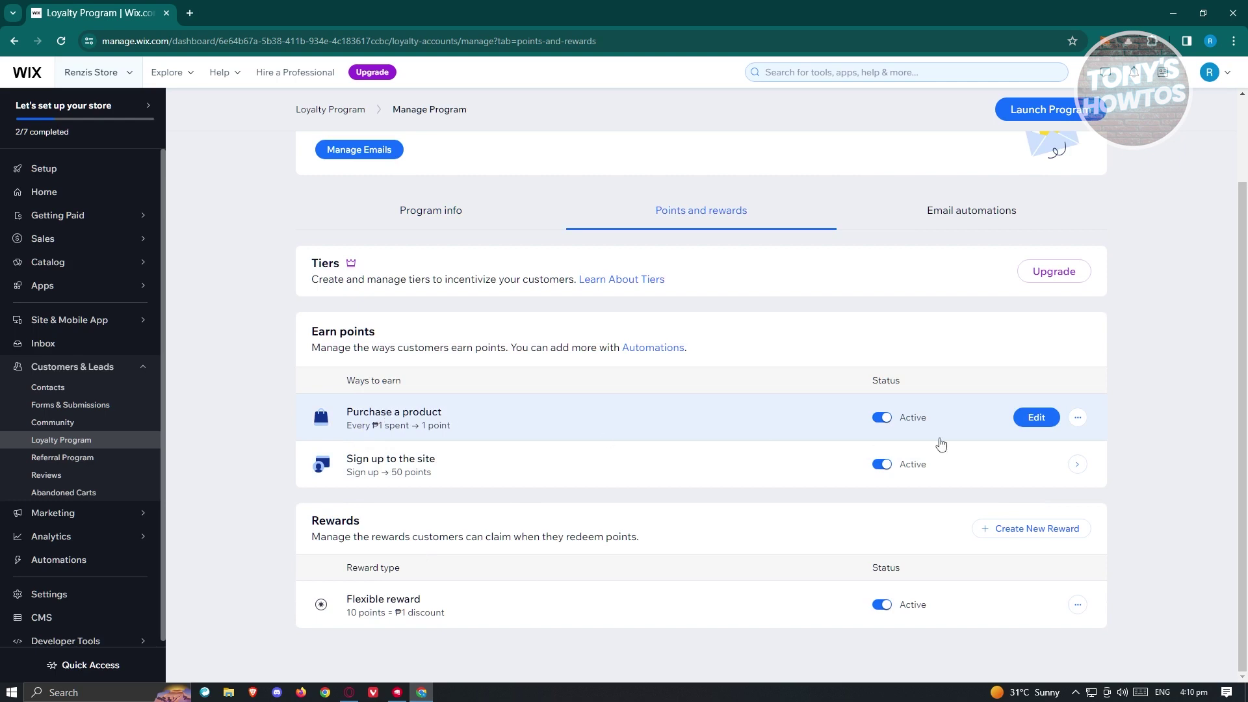
click(1036, 417)
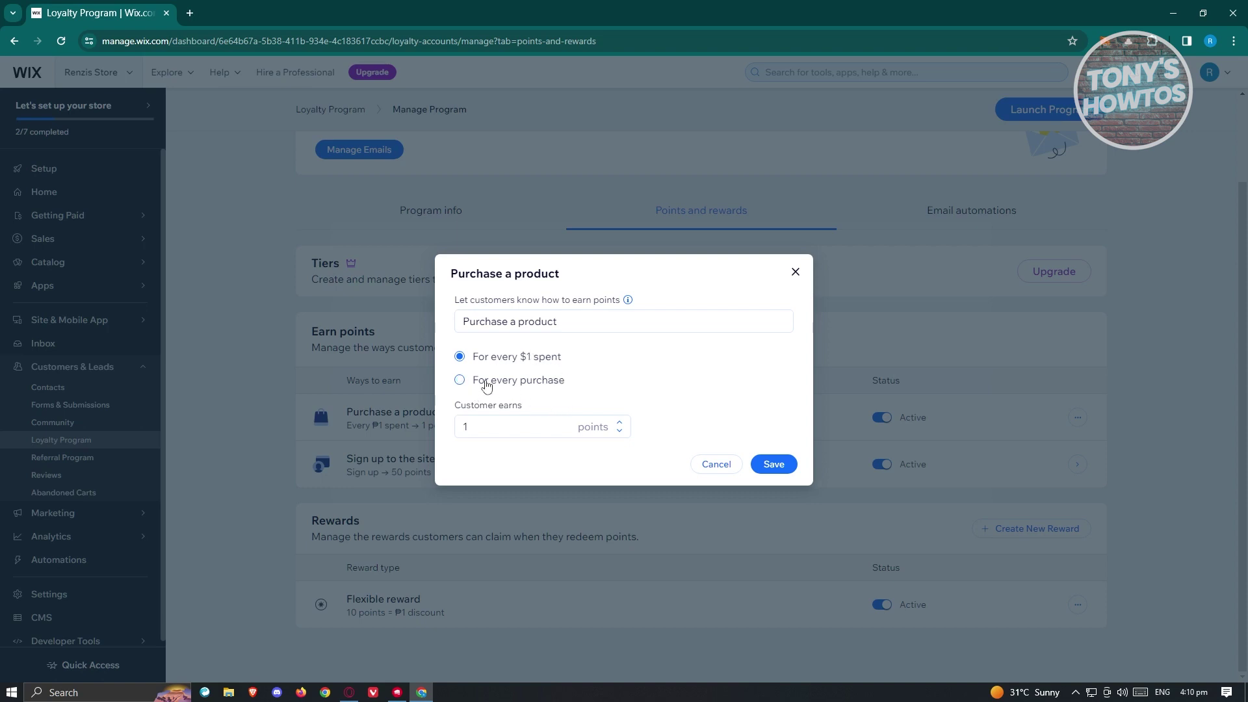
click(619, 430)
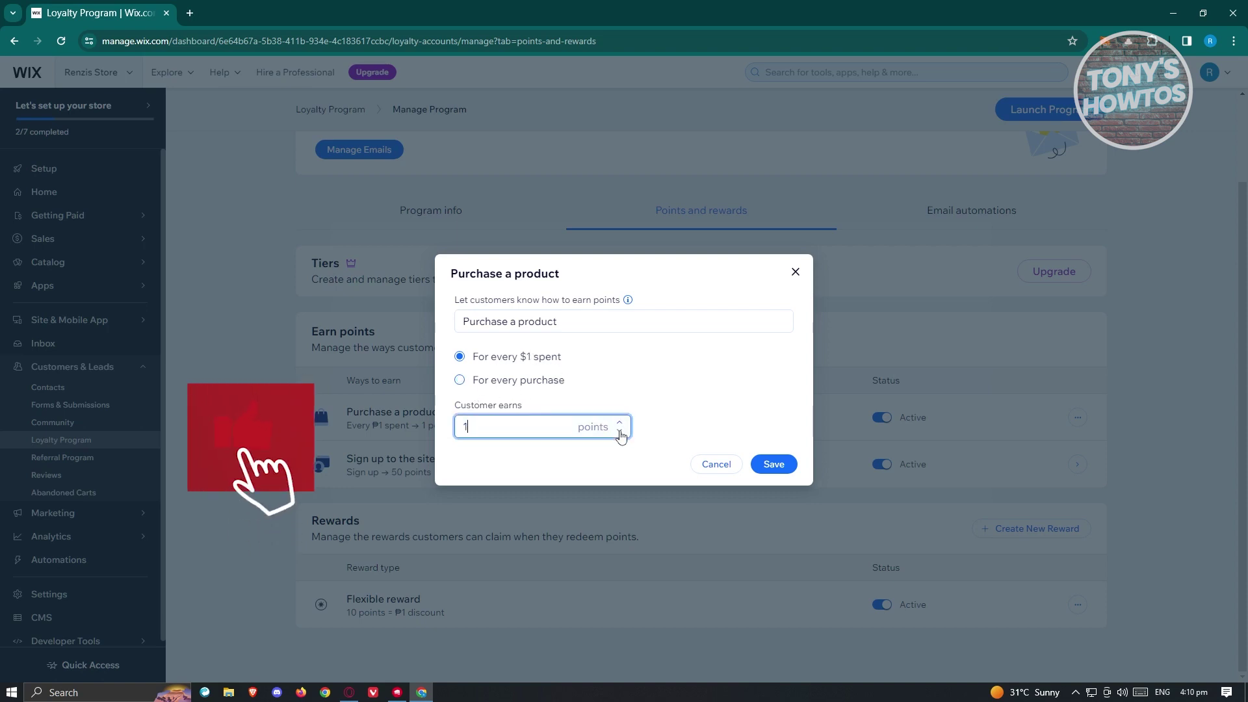
click(716, 463)
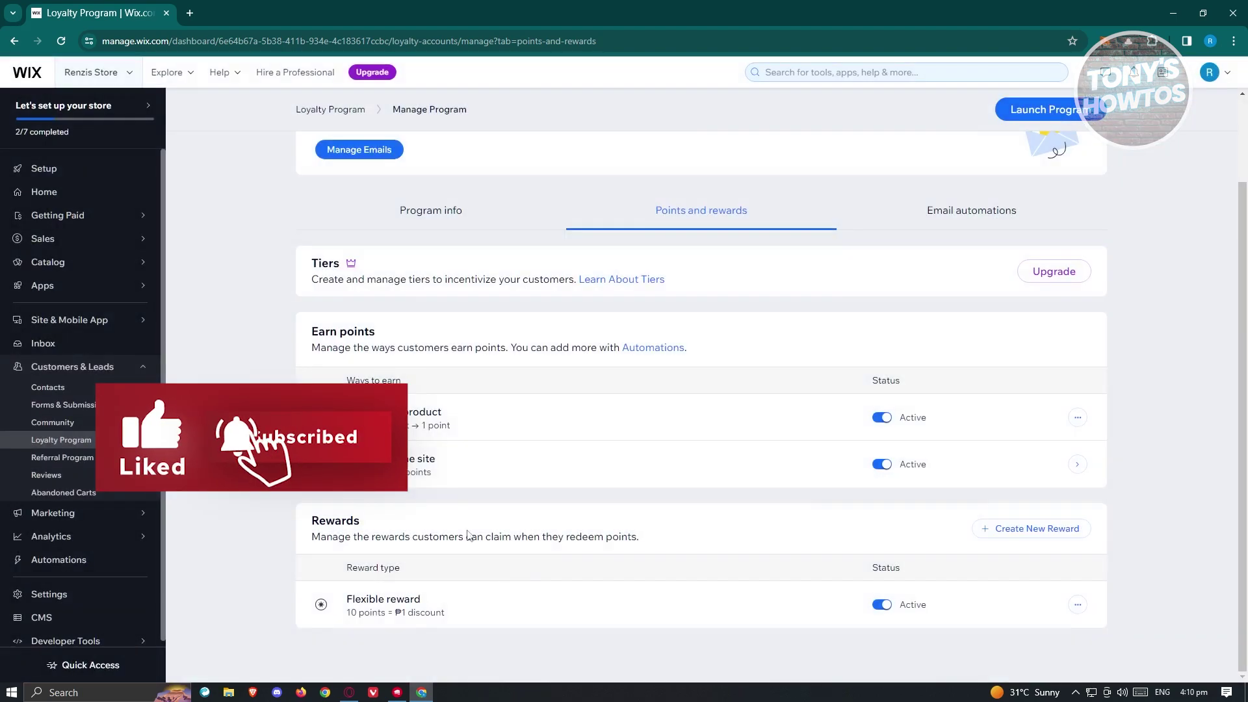
mouse_move(1055, 492)
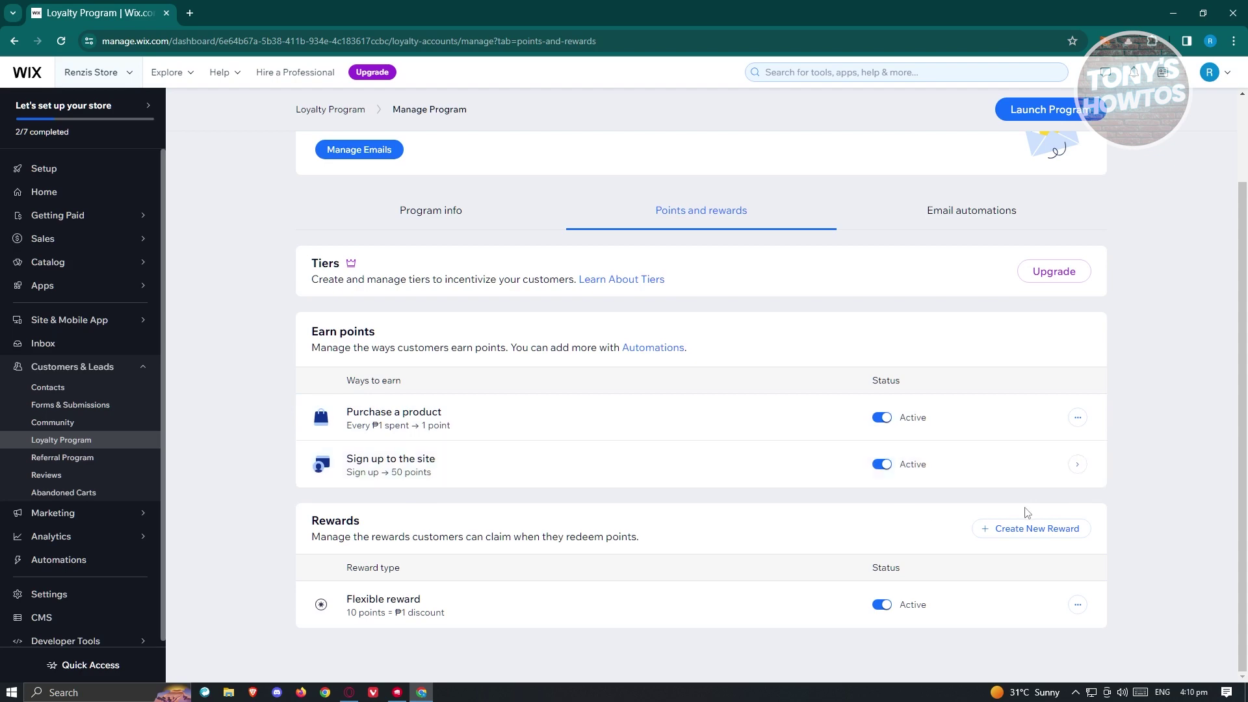
click(1056, 465)
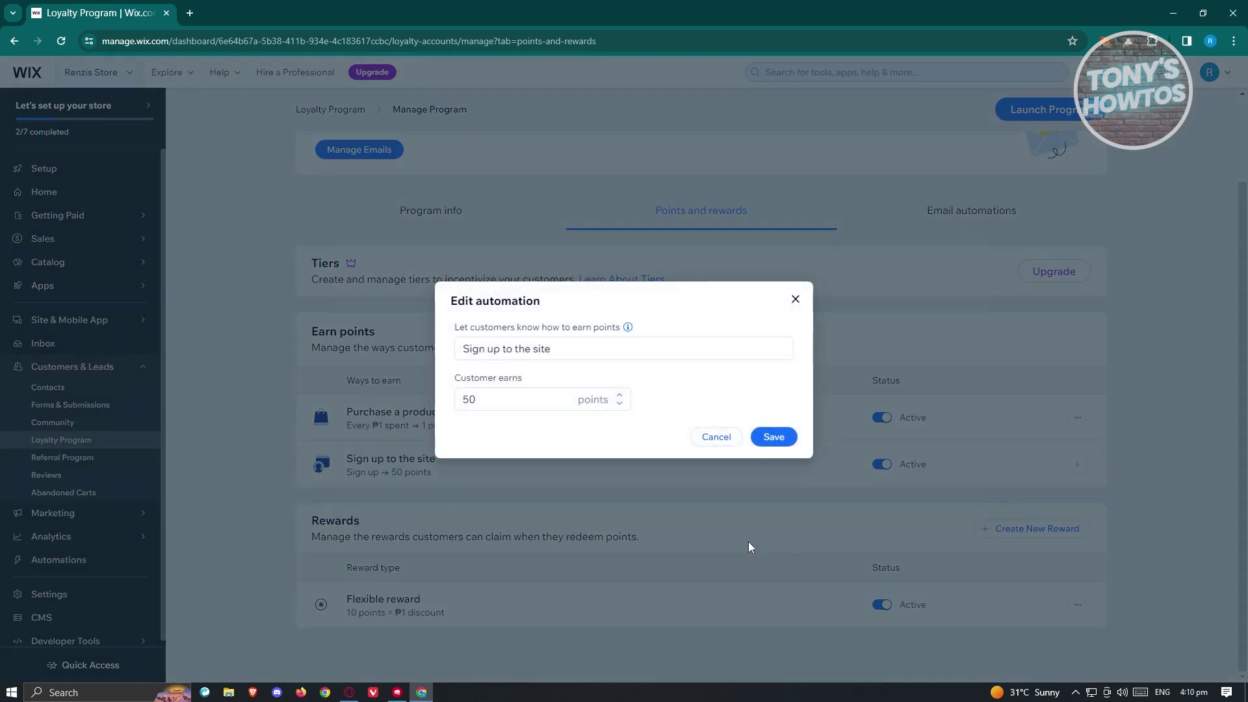
- Keep the sign-up reward at 50 points and close the automation unsaved
click(619, 395)
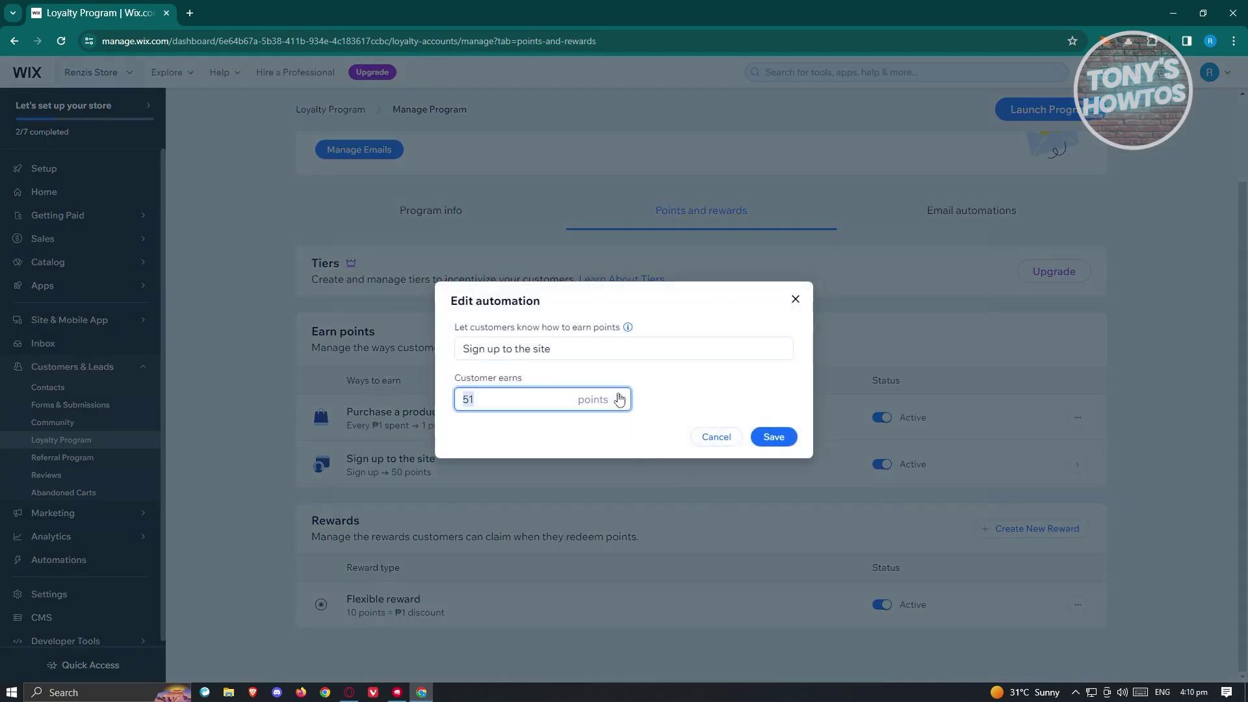
click(621, 403)
click(717, 436)
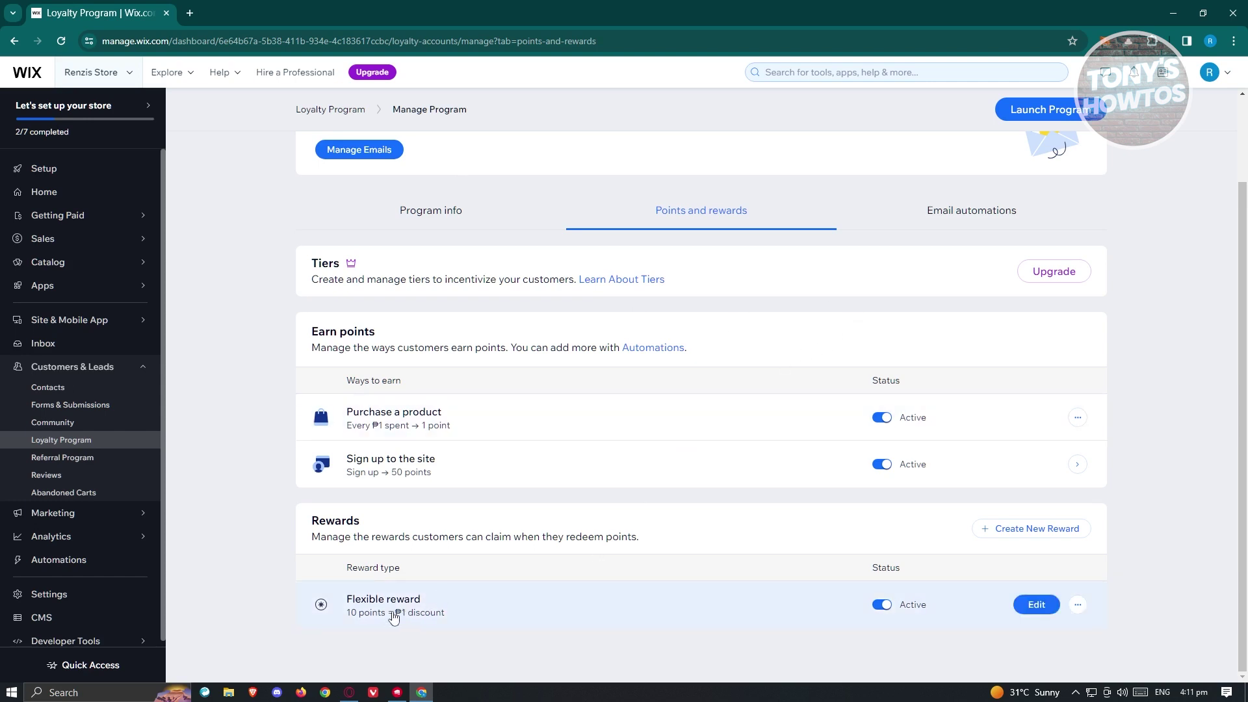
- Leave the flexible reward unchanged and open the inactive reward email automation
click(1036, 605)
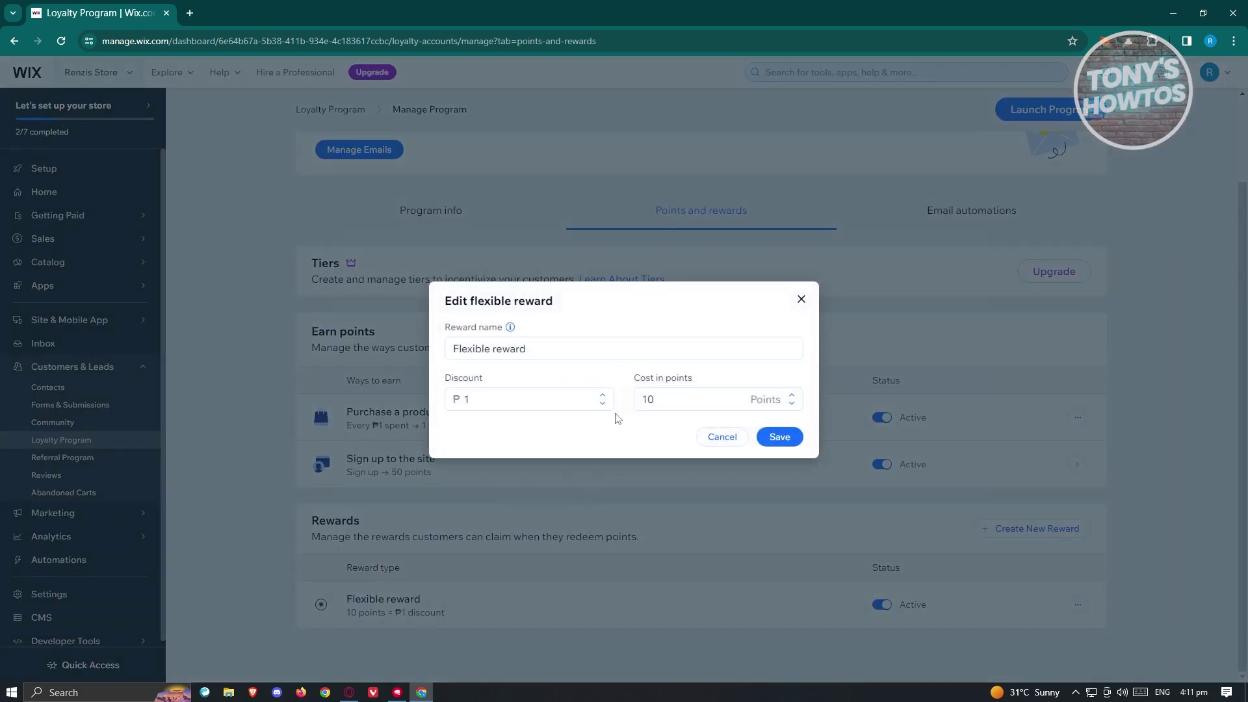
click(802, 301)
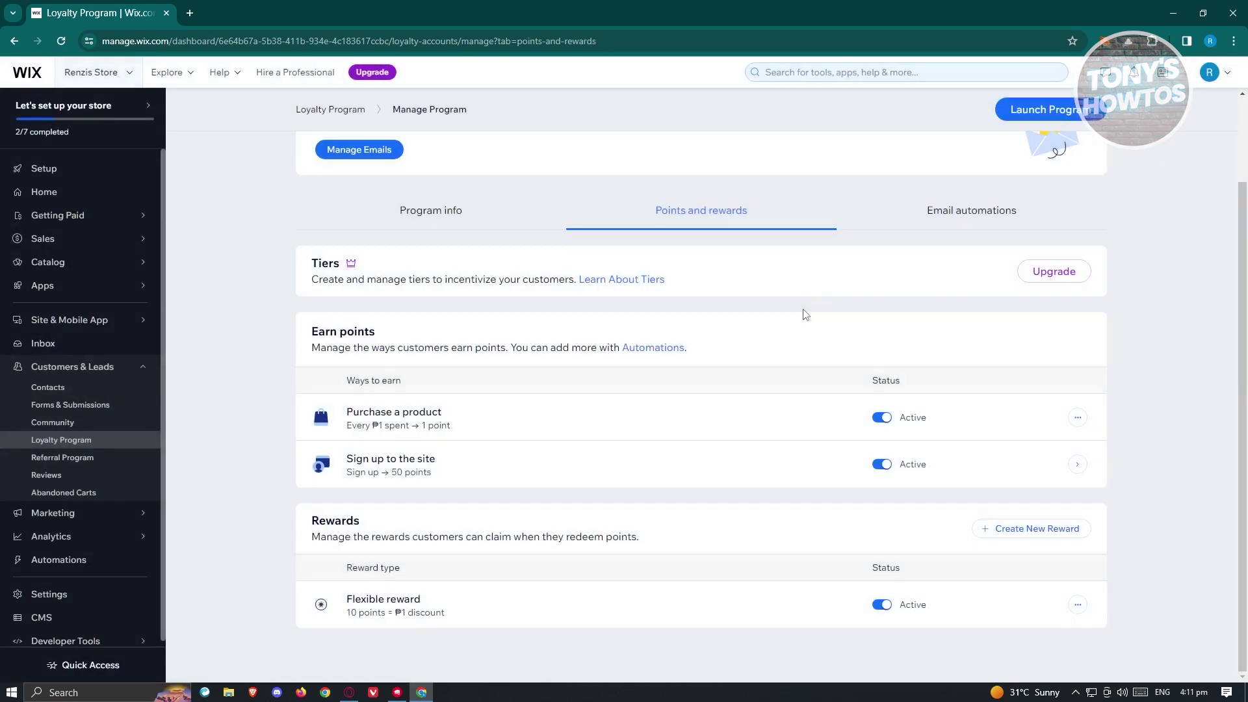
click(967, 218)
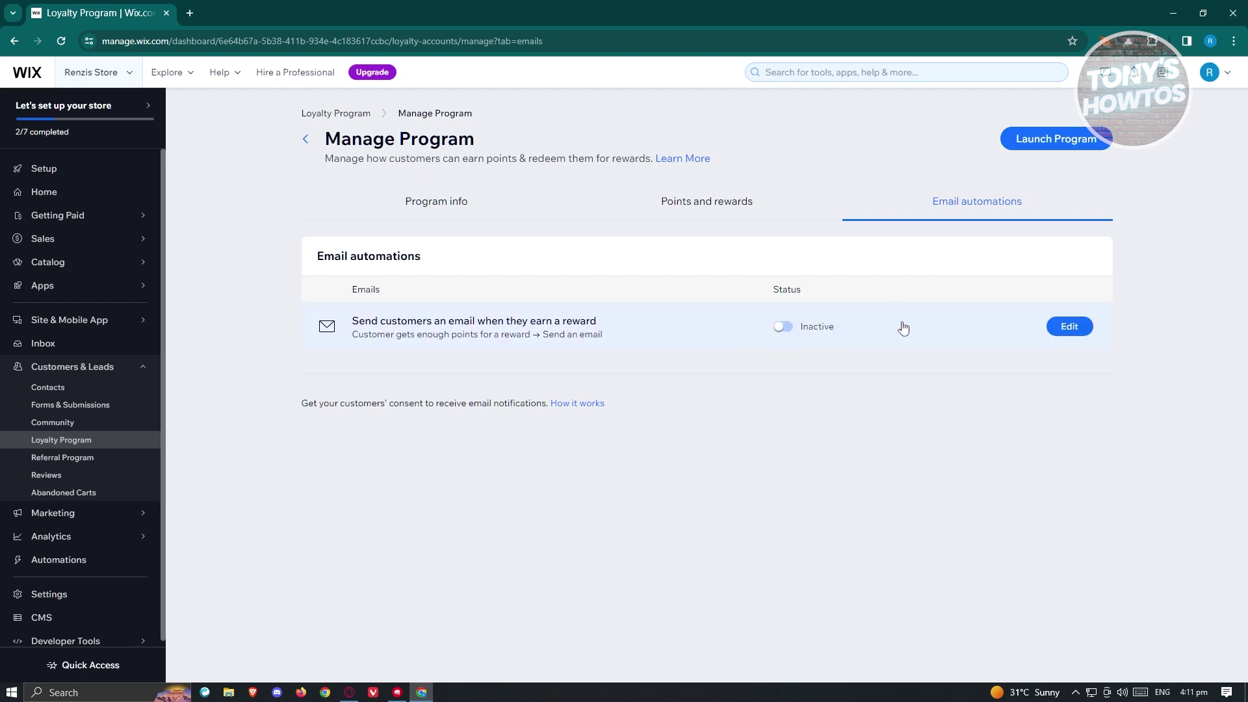
click(1069, 326)
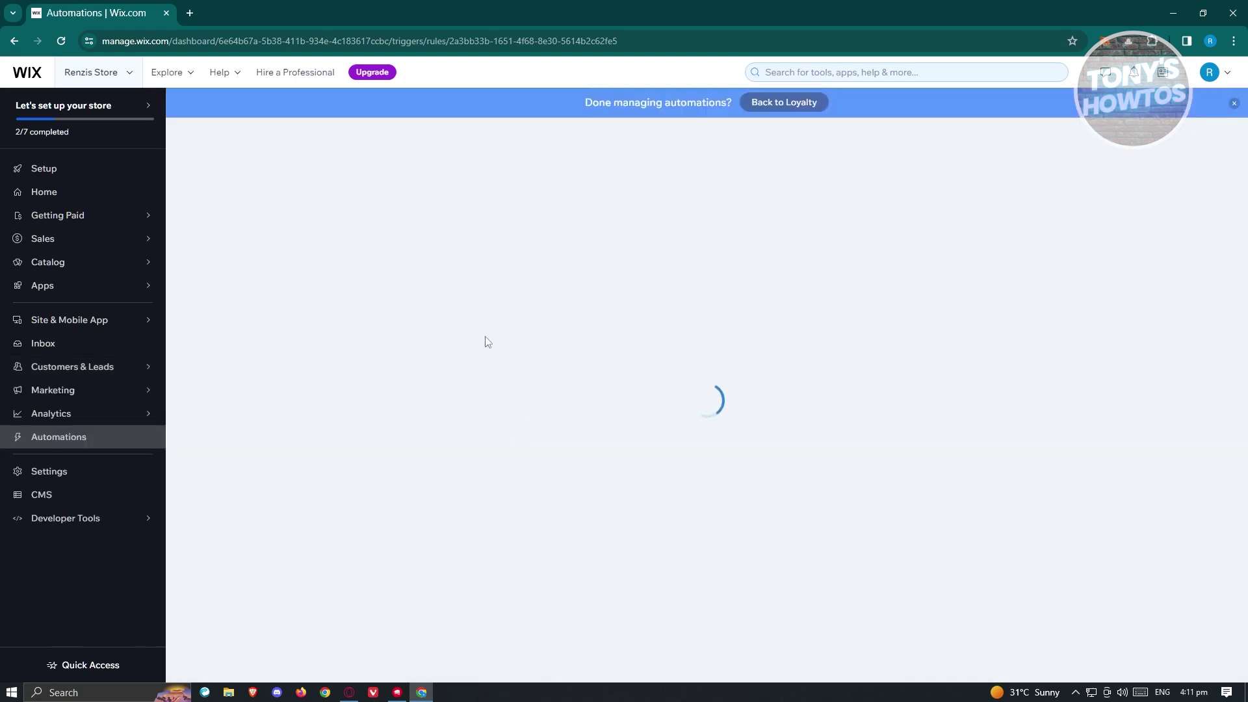
- Return to the loyalty program's Program info and open the site editor for loyalty pages
click(15, 41)
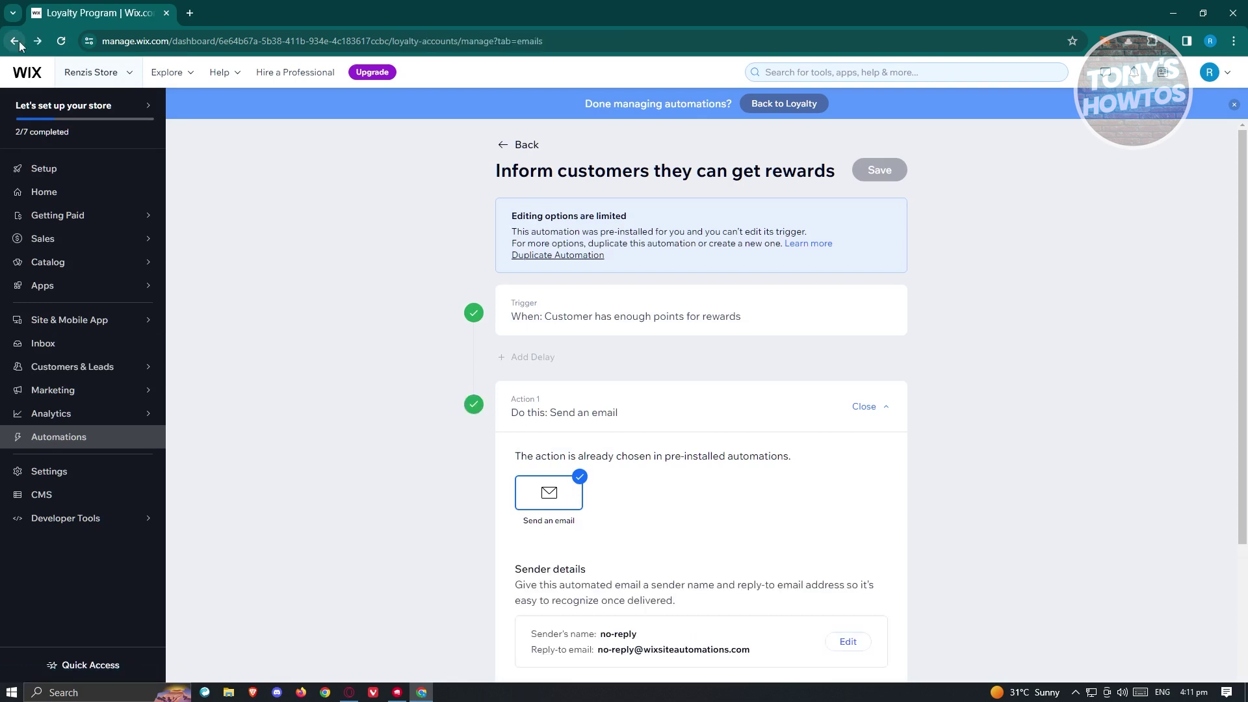
click(460, 220)
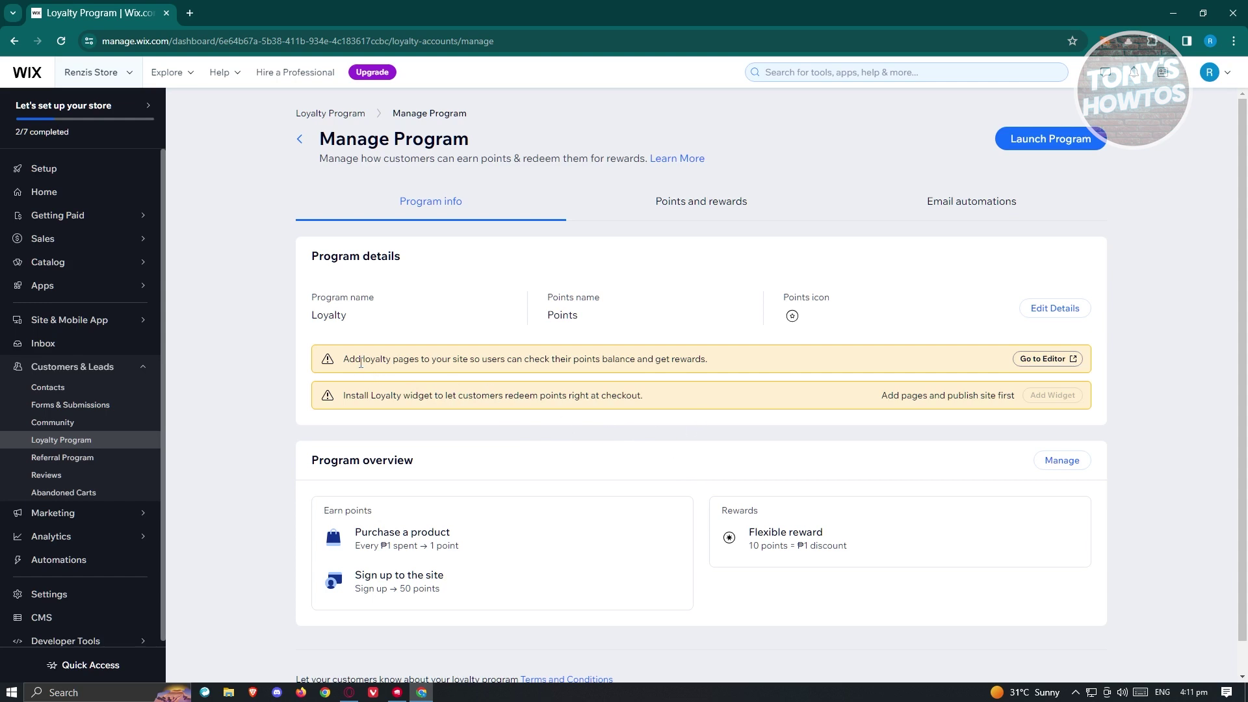
click(1046, 359)
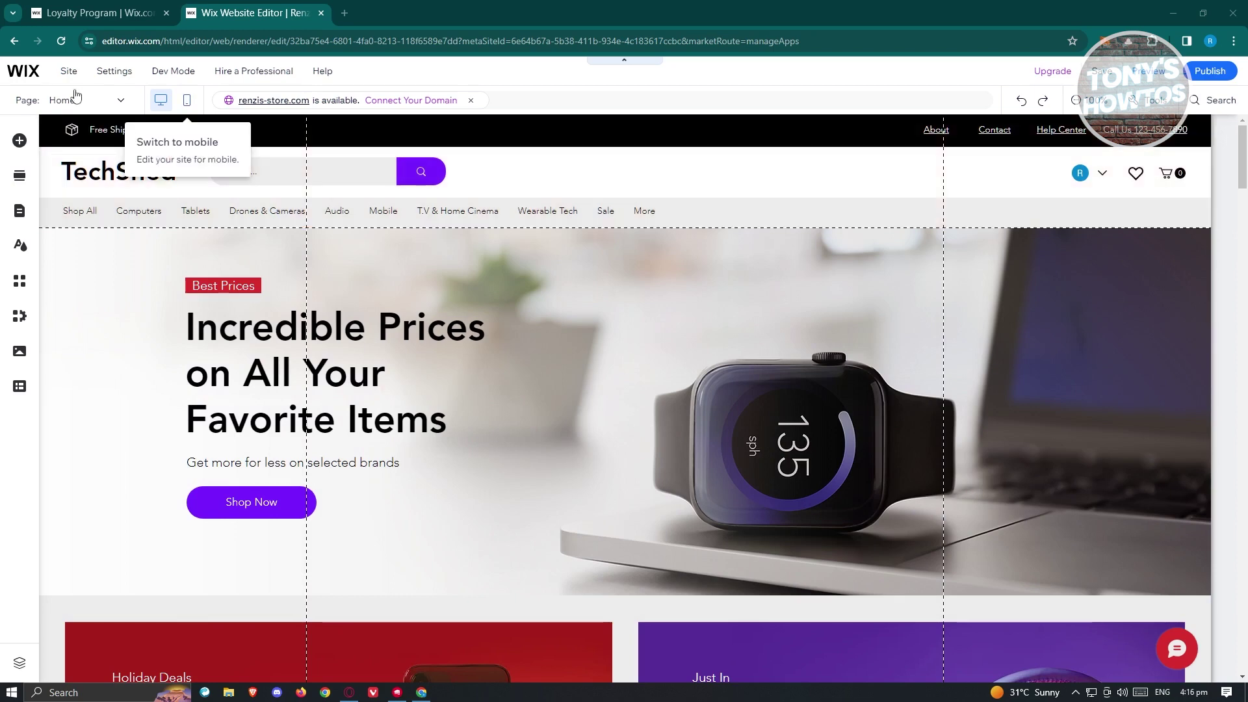
- Switch to the Loyalty page and scroll through its Sign Up, Earn Points and Redeem Rewards sections
click(127, 103)
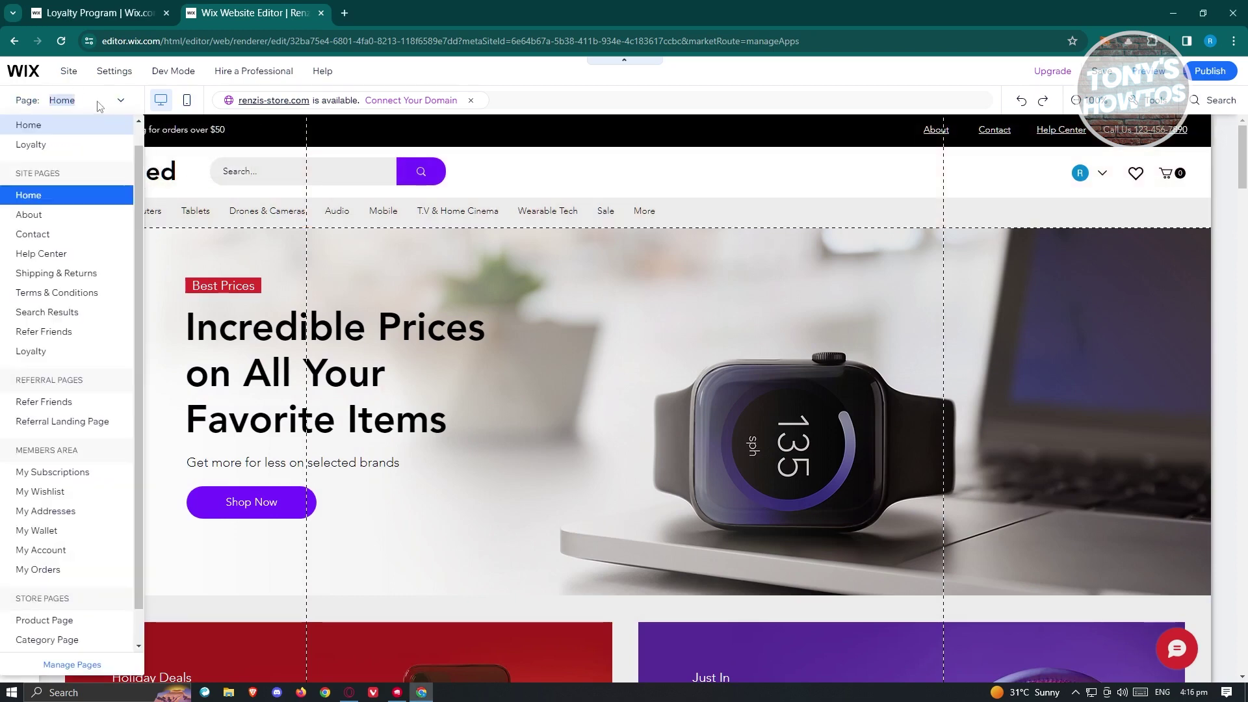
click(32, 351)
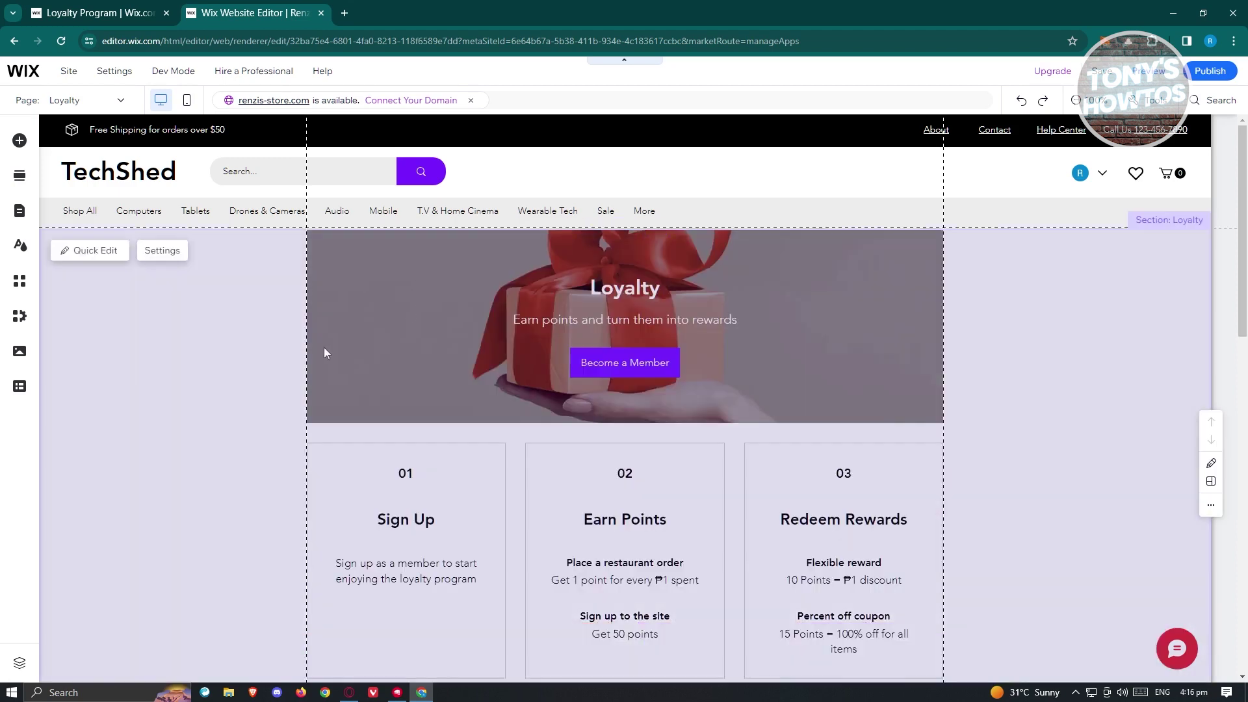
scroll(325, 344, down, 5)
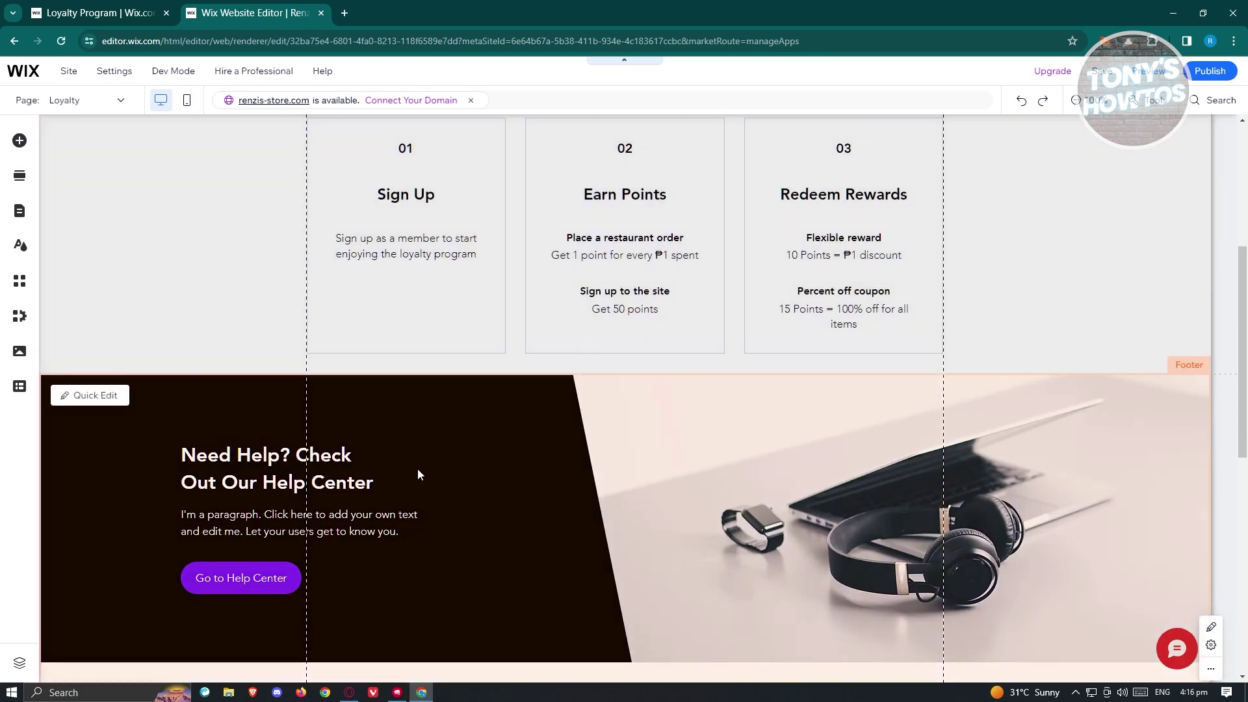
scroll(418, 466, up, 5)
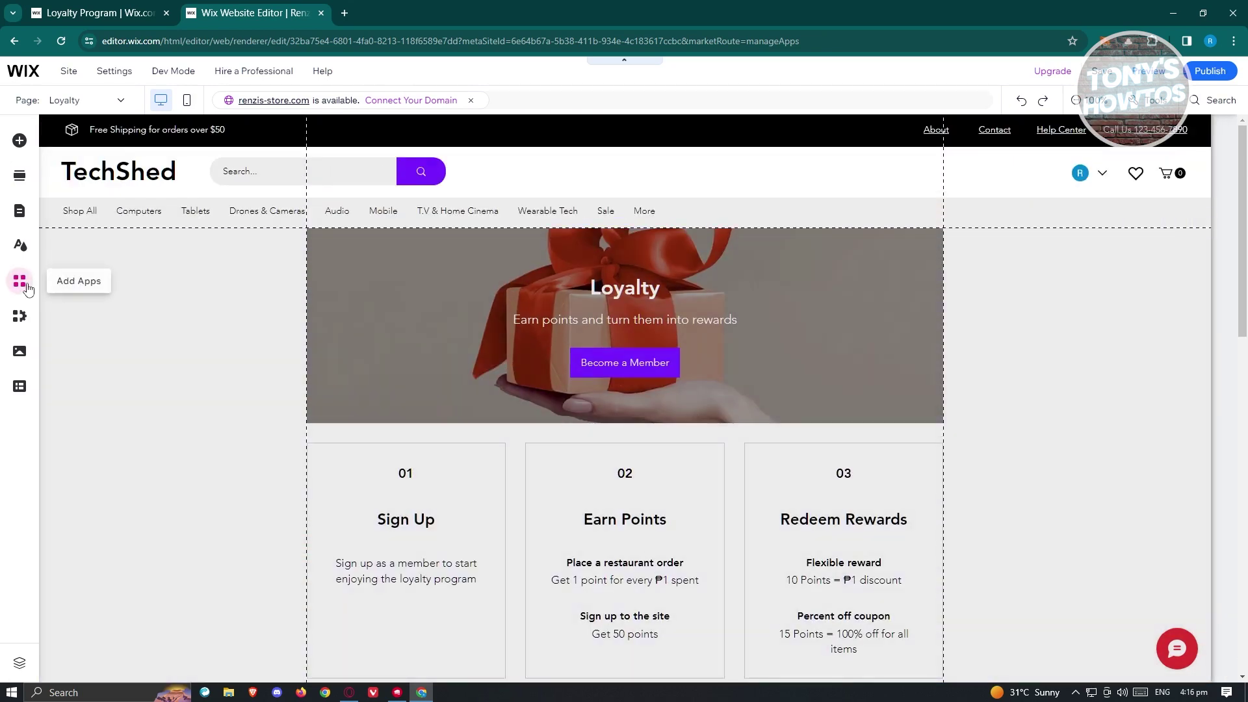
- Search the App Market for 'WIX LOYALTY' and open the installed Wix Loyalty Program app
click(19, 281)
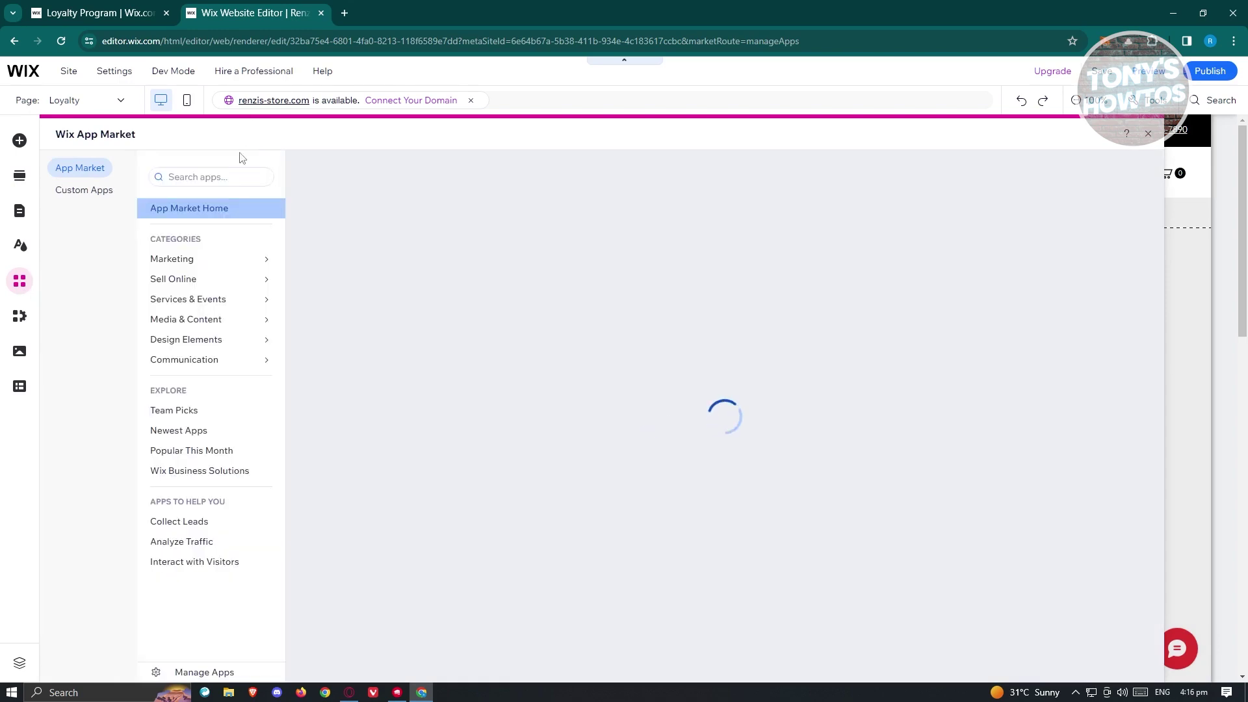
click(218, 178)
text(WIX LOYALTY)
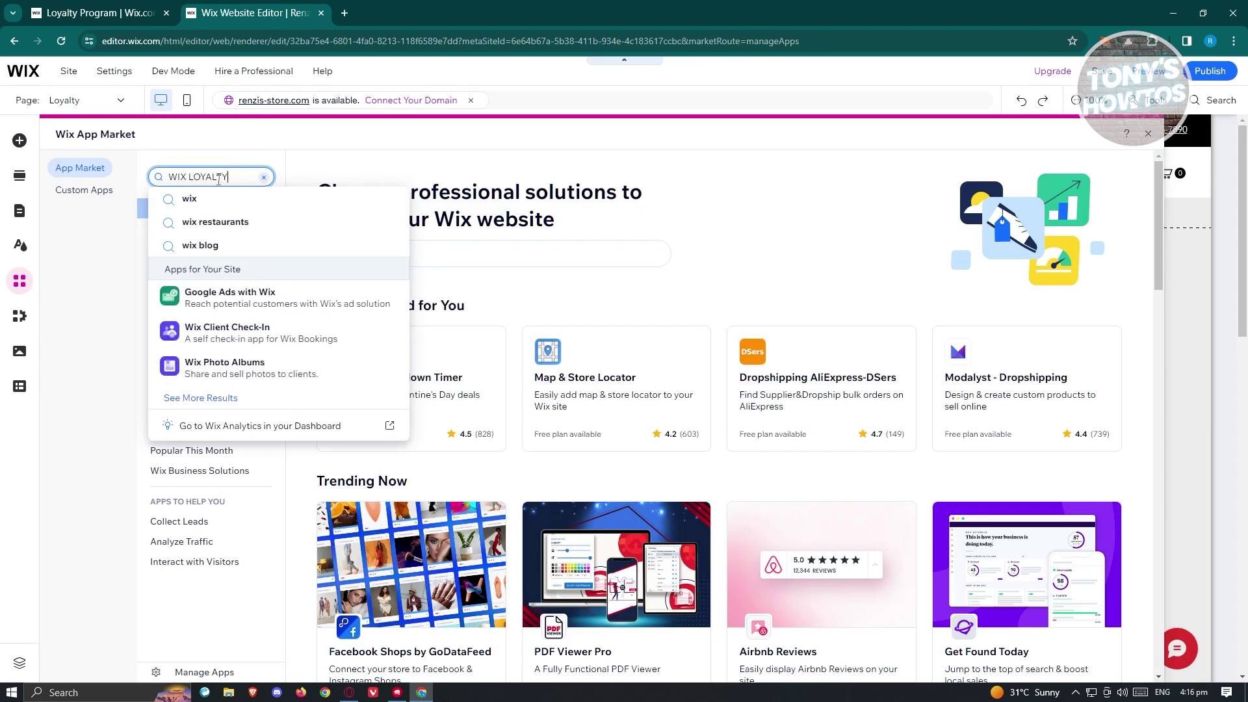
click(239, 274)
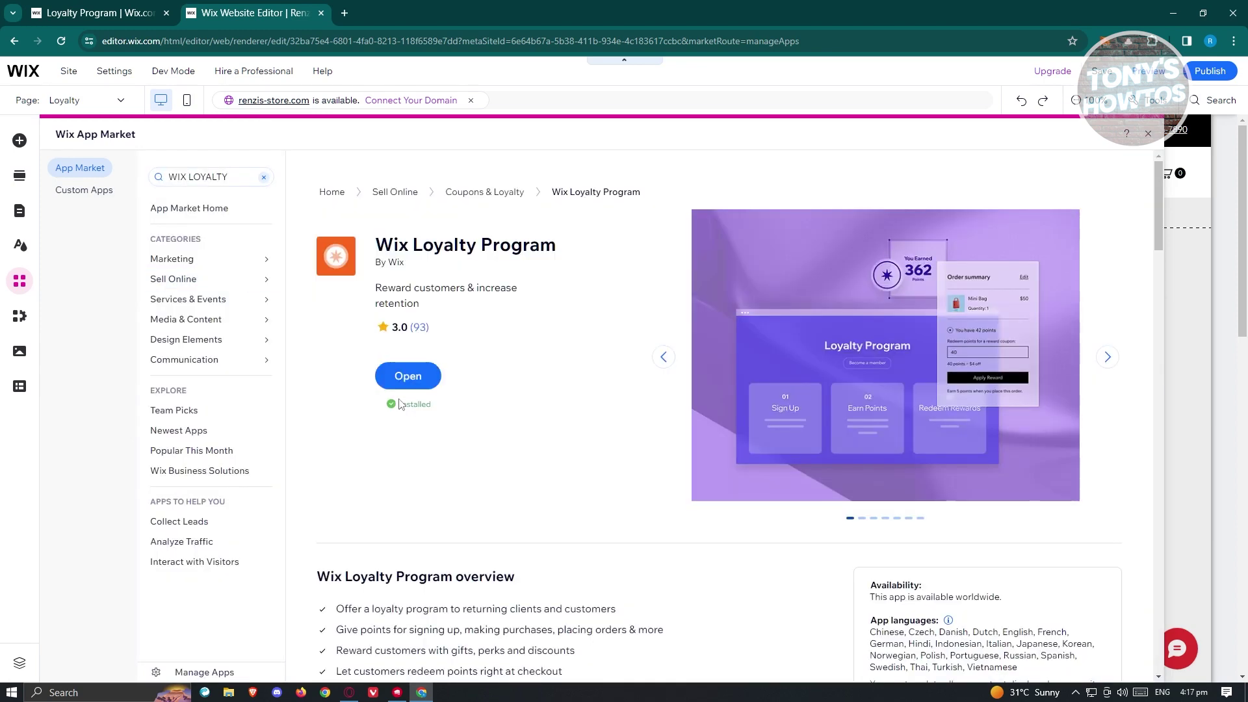
click(411, 377)
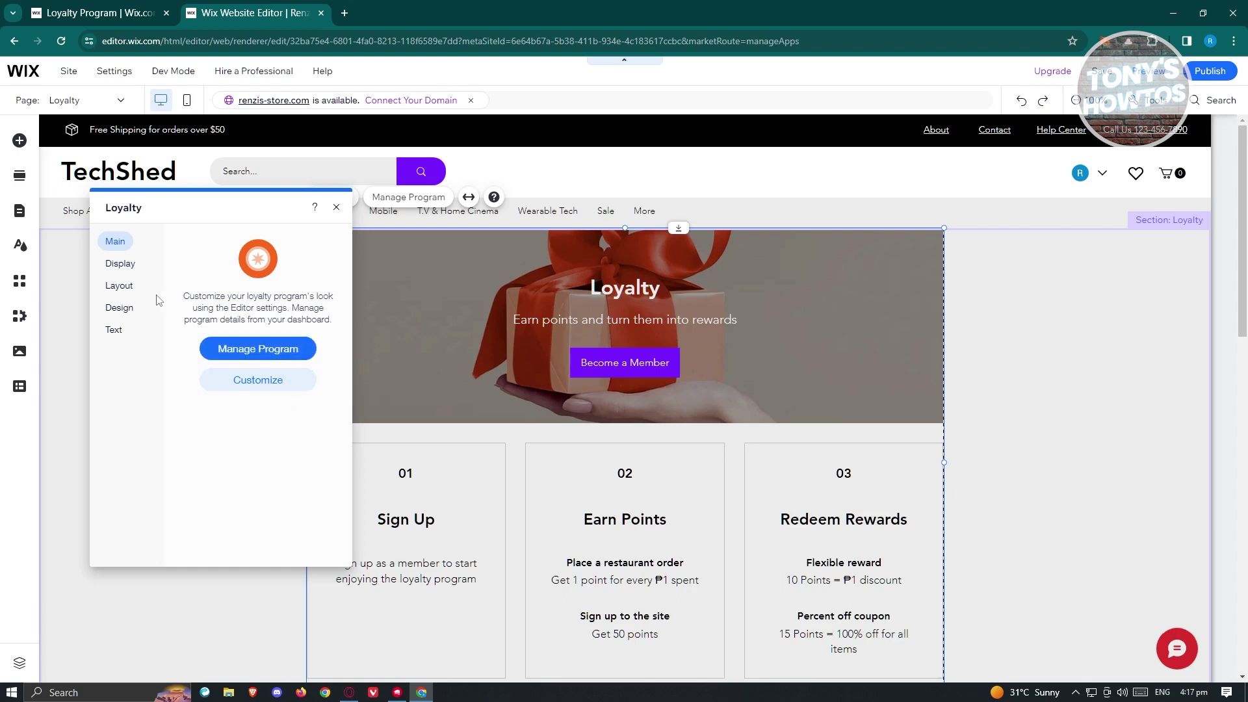
- Browse the Loyalty widget's Layout and Text options, then open the Manage Program dashboard
click(120, 286)
click(114, 330)
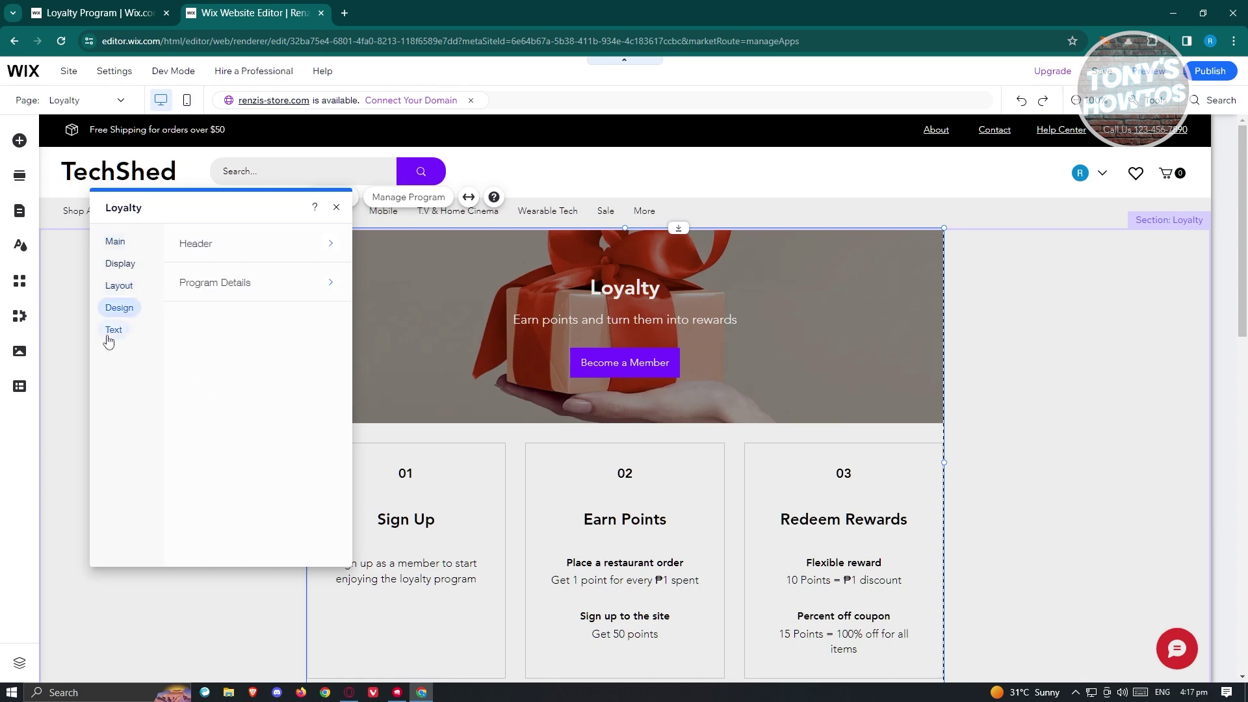
click(123, 248)
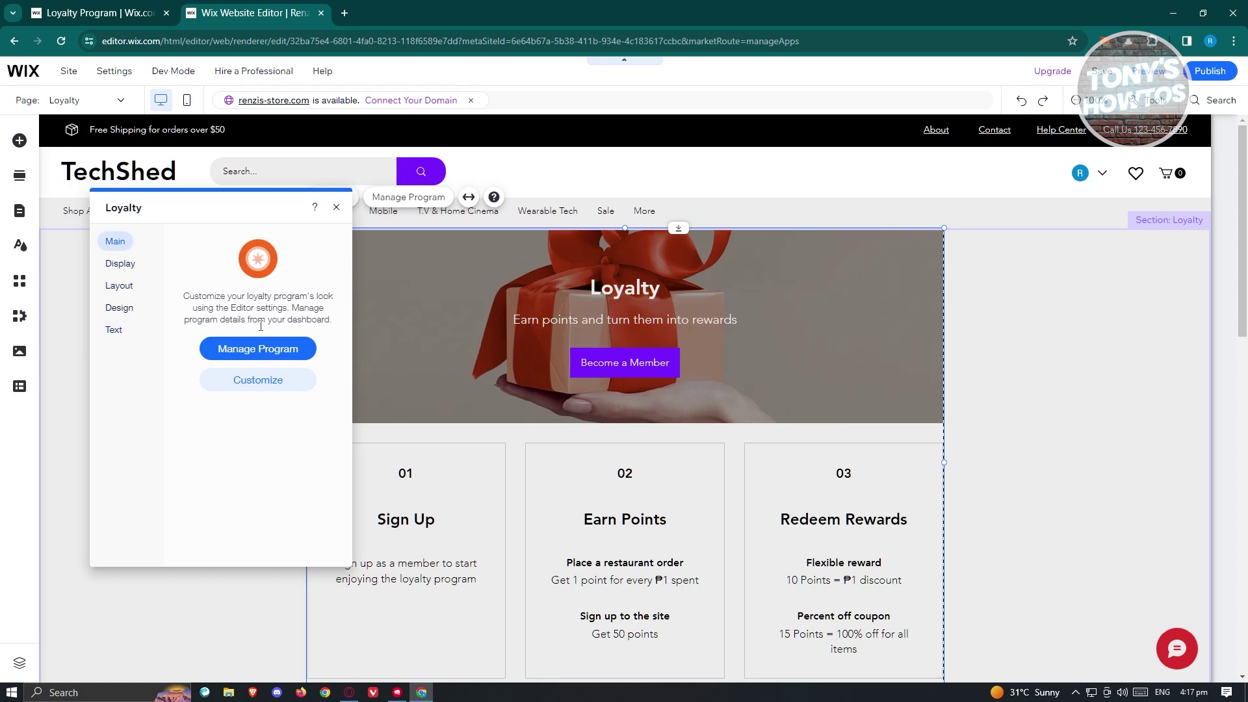
click(278, 352)
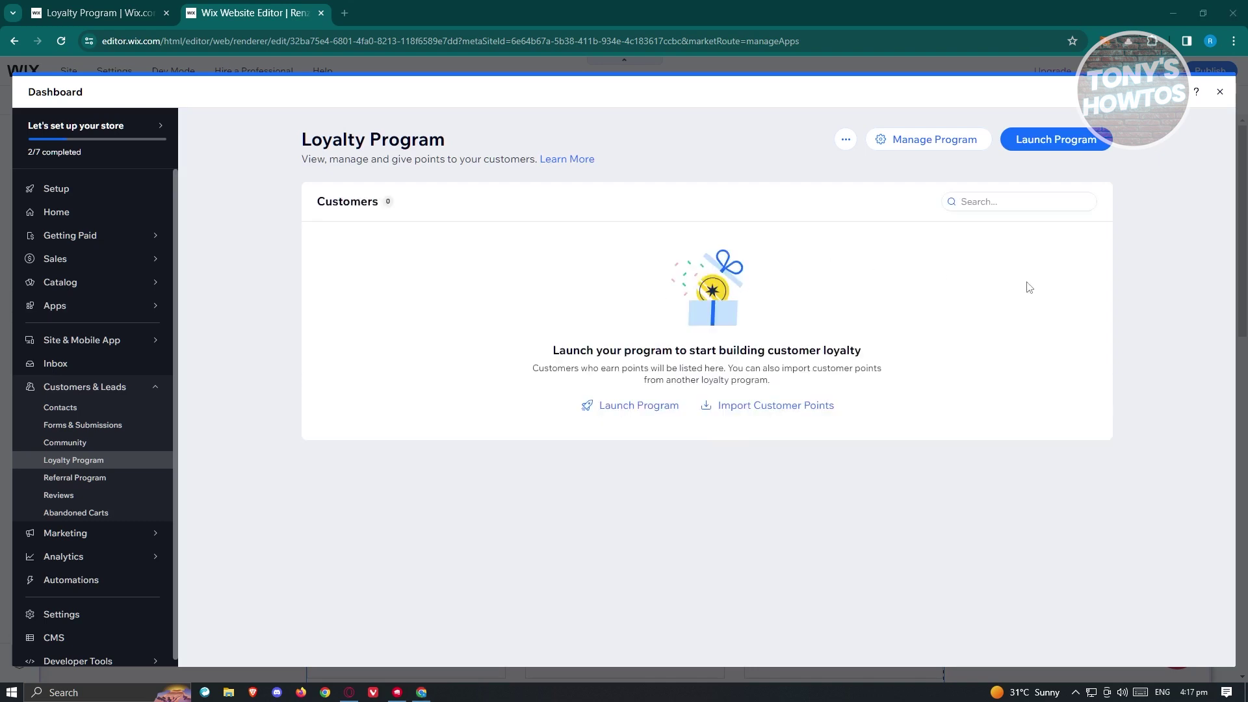
- Launch the loyalty program and confirm it in the 'Launch program?' dialog
click(1056, 139)
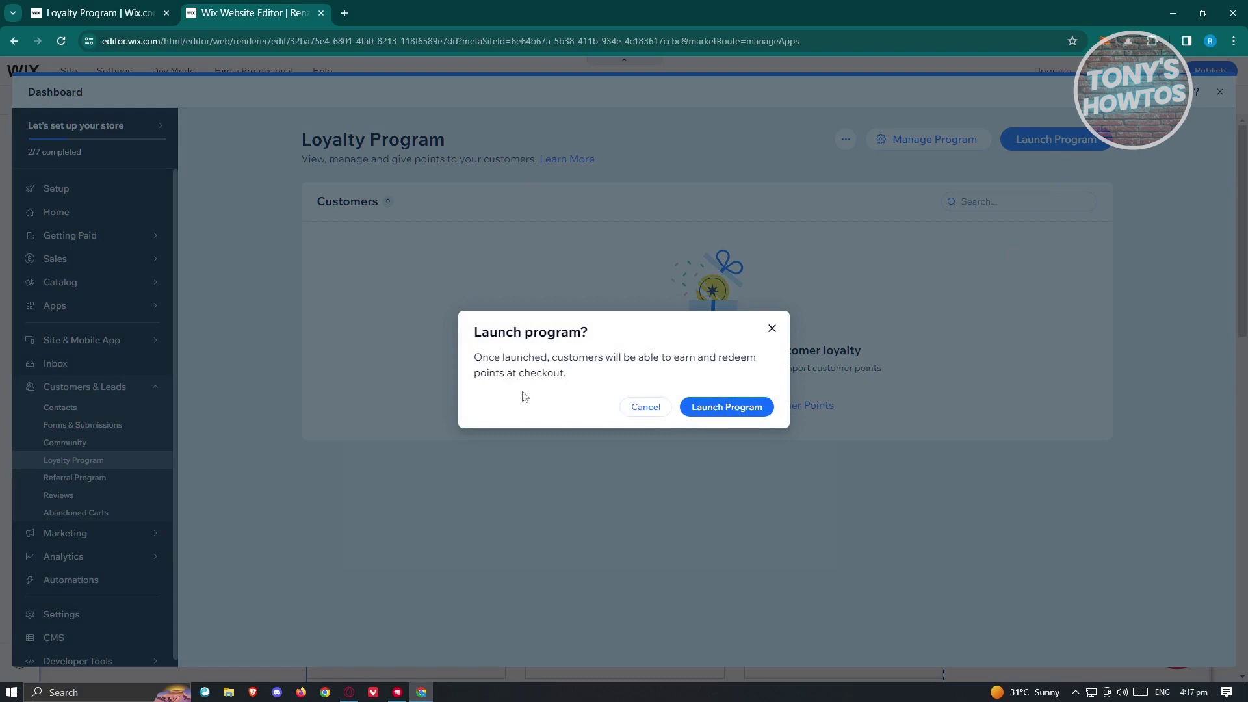
click(715, 408)
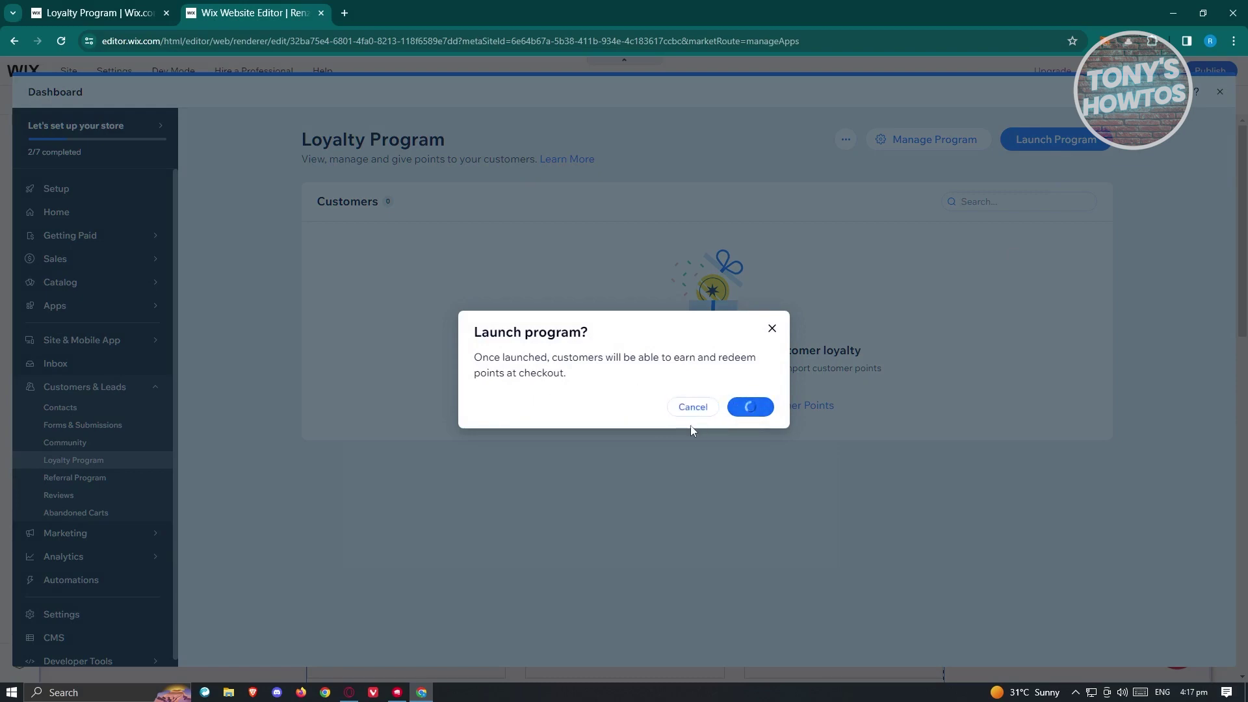